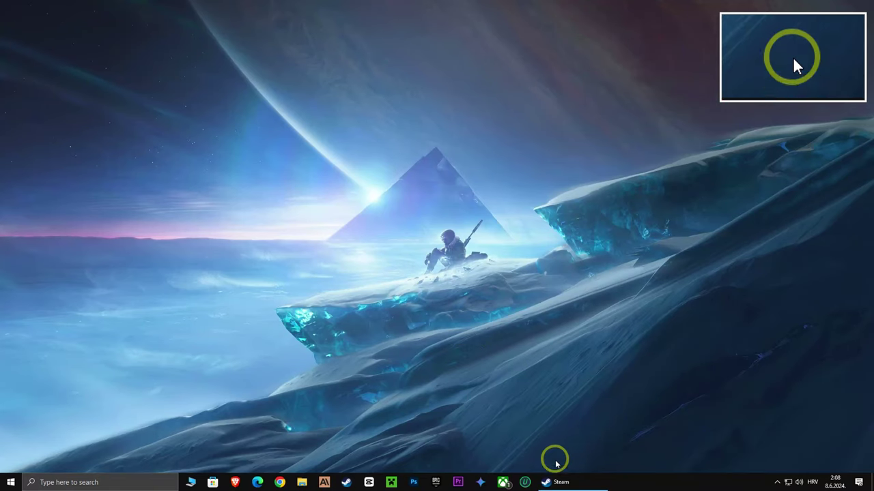
# Switch to Steam and set the launch options in Destiny 2's properties to -high
pyautogui.click(554, 477)
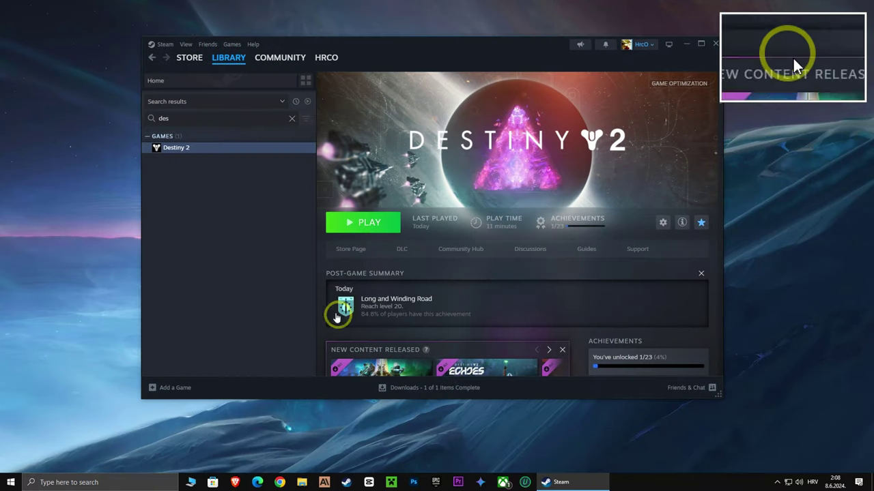
pyautogui.rightClick(187, 152)
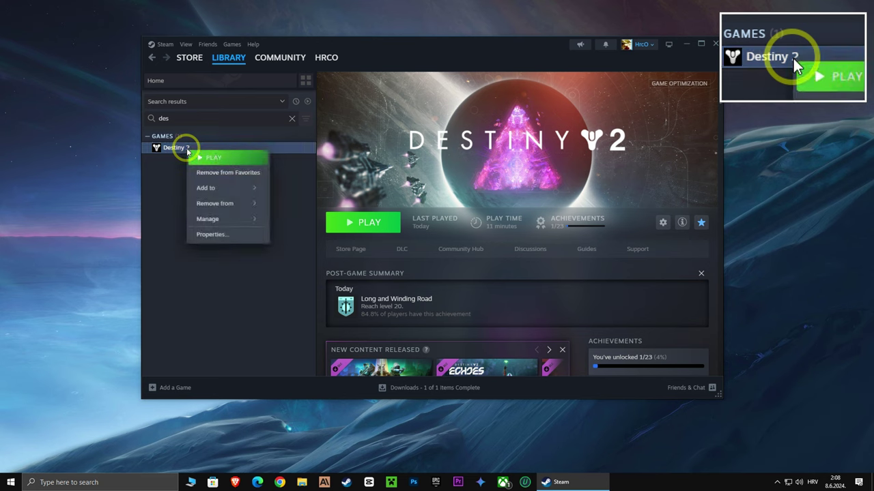
pyautogui.click(224, 234)
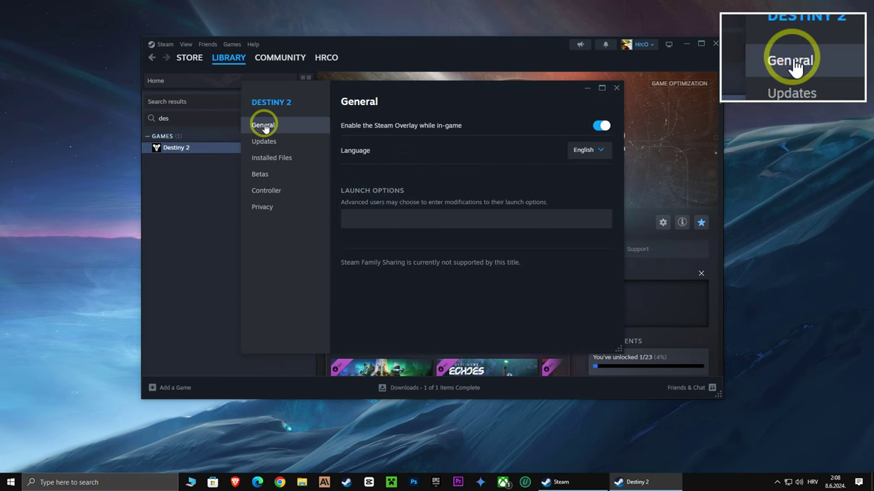
pyautogui.click(375, 217)
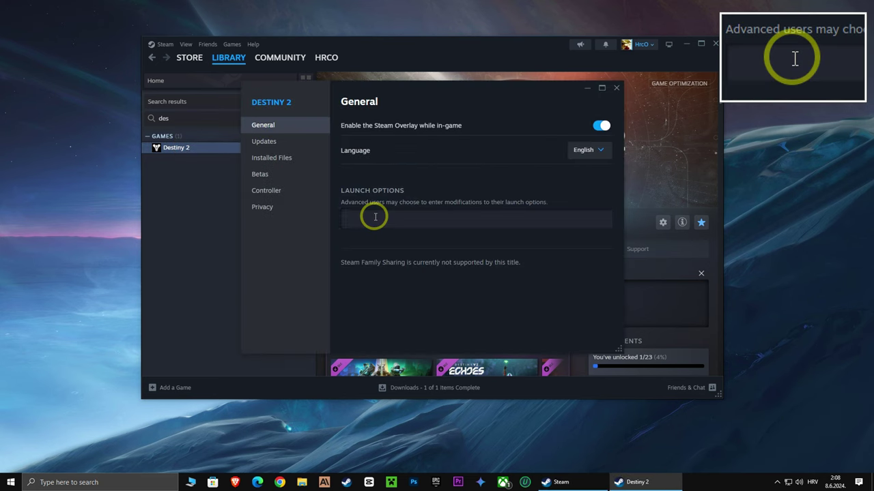
pyautogui.write('-high')
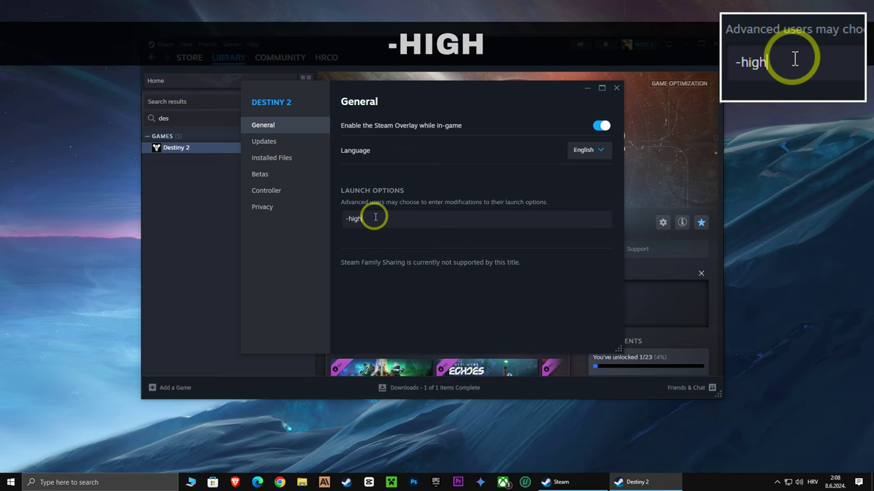
# Browse to Destiny 2's installed files in File Explorer and reposition the folder window
pyautogui.click(282, 162)
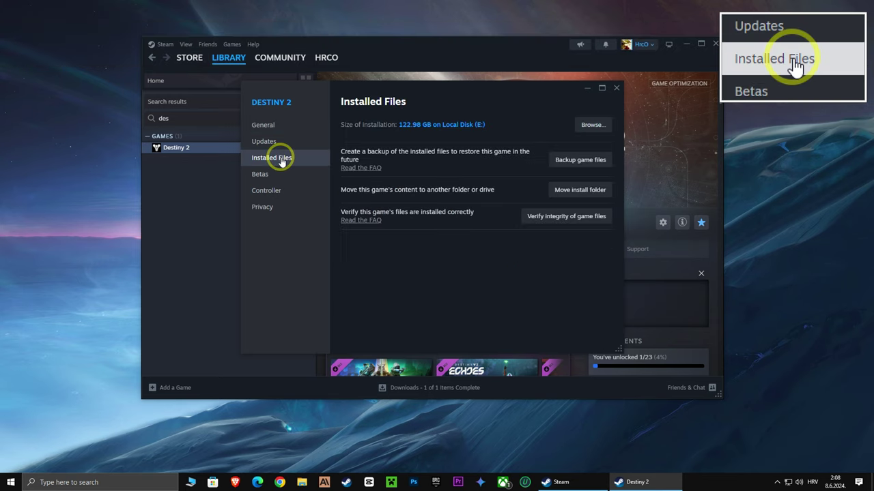
pyautogui.click(579, 125)
pyautogui.moveTo(415, 107); pyautogui.dragTo(482, 88)
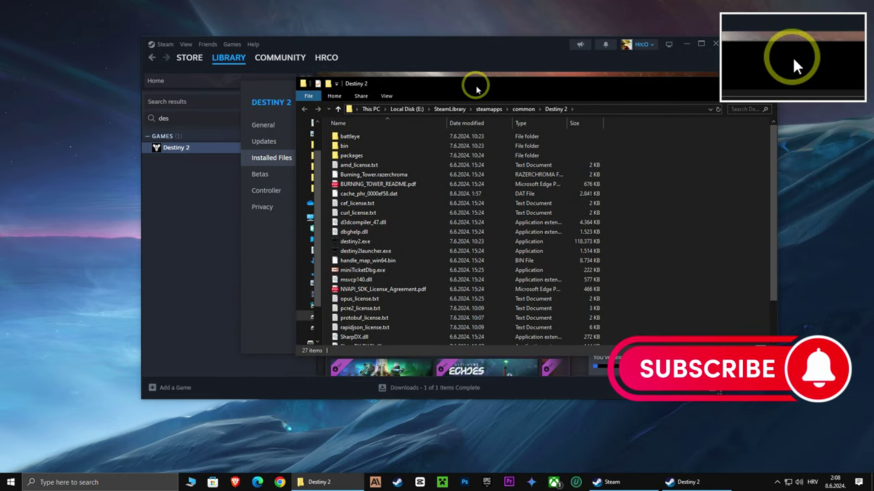
# Open the compatibility settings for all users in the properties of destiny2.exe
pyautogui.click(354, 242)
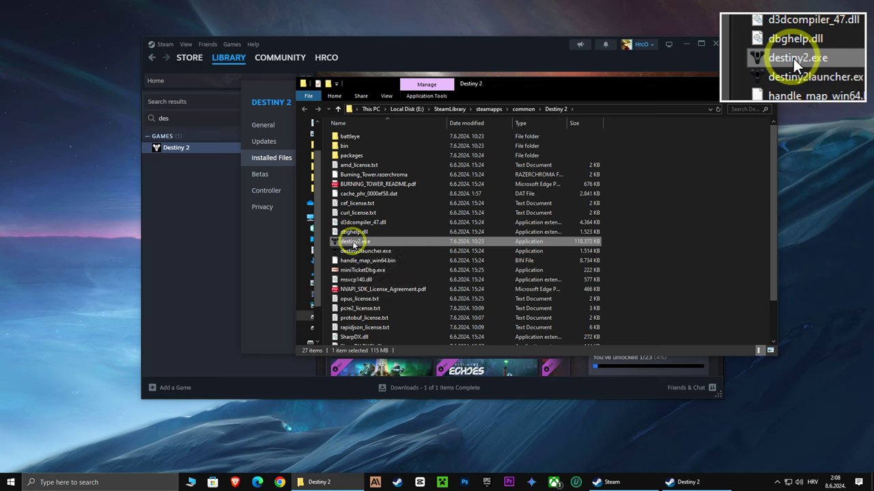
pyautogui.rightClick(353, 243)
pyautogui.click(247, 465)
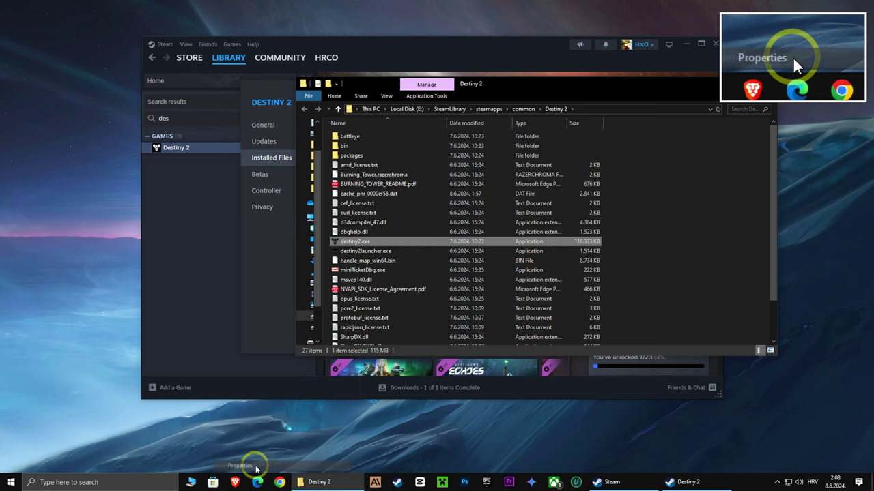
pyautogui.click(434, 252)
pyautogui.moveTo(435, 227); pyautogui.dragTo(491, 131)
pyautogui.click(455, 343)
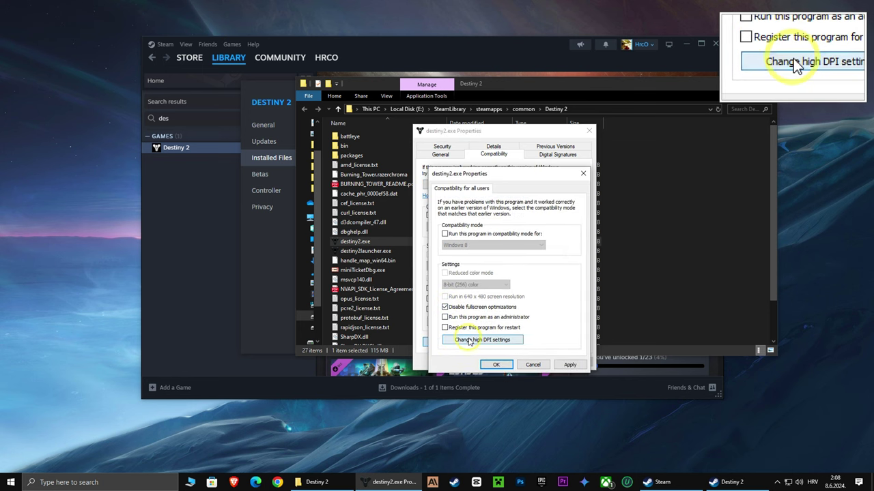
# Override the high DPI scaling behavior of destiny2.exe with scaling performed by Application, and apply the compatibility settings for all users
pyautogui.click(481, 339)
pyautogui.click(472, 349)
pyautogui.click(486, 363)
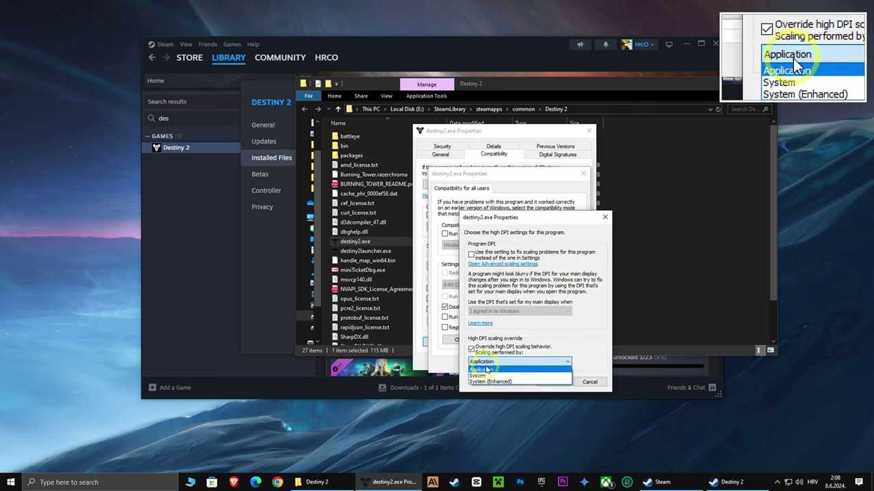
pyautogui.click(480, 370)
pyautogui.click(551, 382)
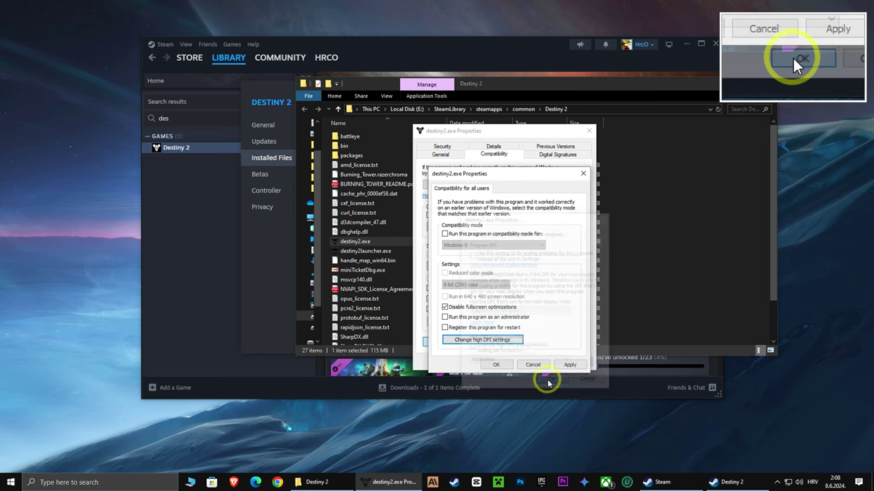
pyautogui.click(570, 365)
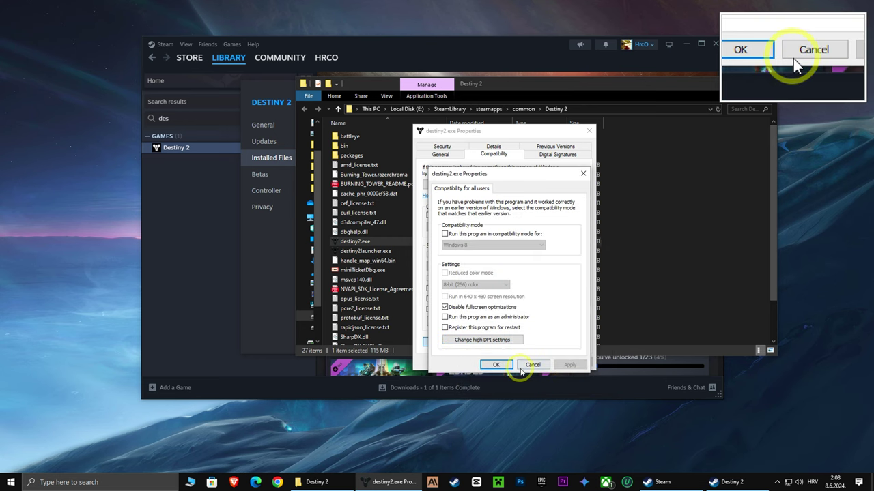
pyautogui.click(500, 366)
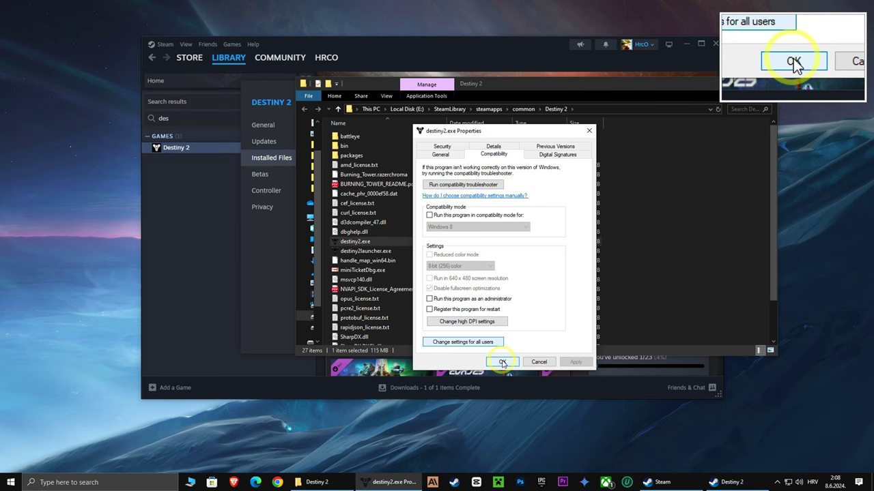
pyautogui.click(502, 363)
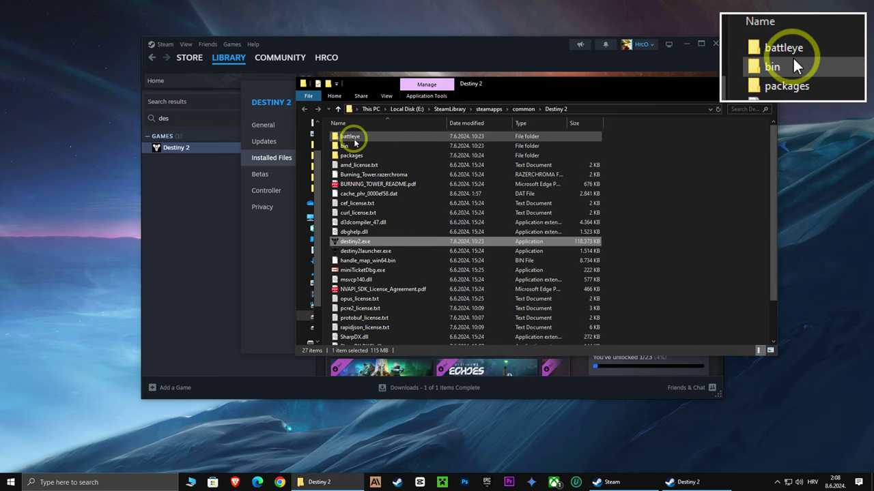
# Copy the path of the Destiny 2 installation folder
pyautogui.doubleClick(353, 138)
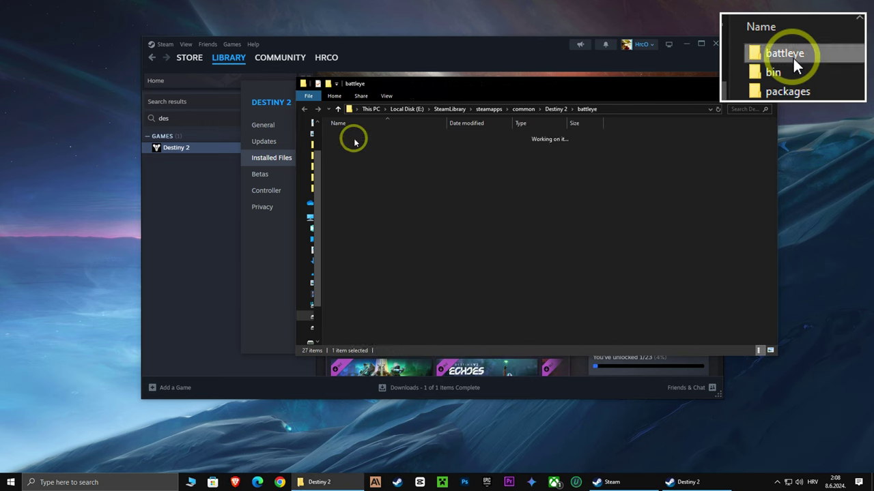
pyautogui.click(305, 109)
pyautogui.click(583, 111)
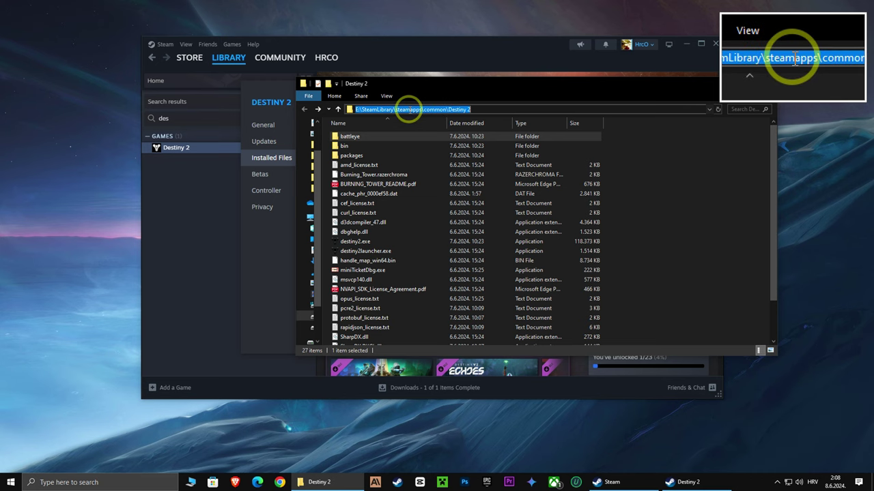
pyautogui.rightClick(407, 110)
pyautogui.click(312, 140)
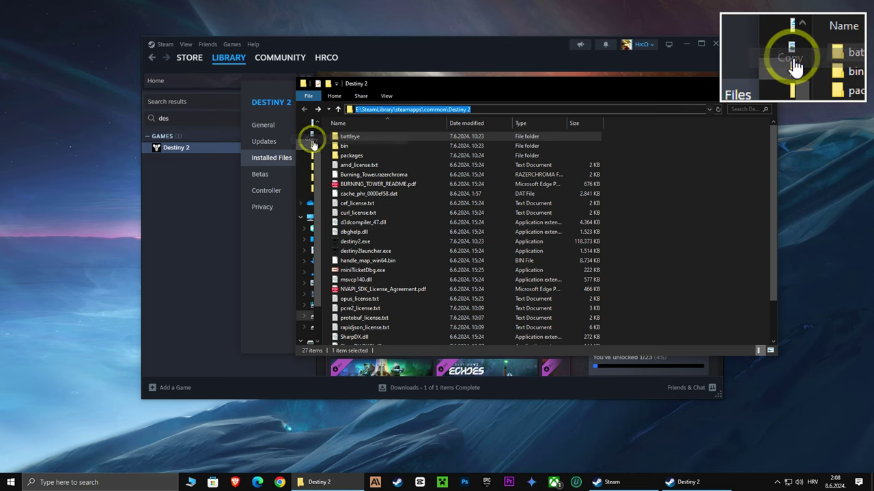
# Search Windows for "graphics settings", open that settings page and toggle hardware-accelerated GPU scheduling off and back on
pyautogui.click(83, 483)
pyautogui.write('graph')
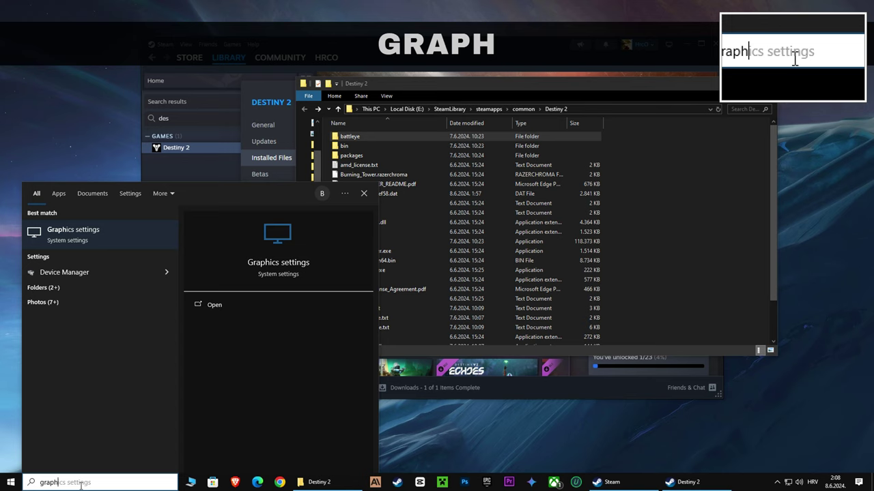
pyautogui.write('ic')
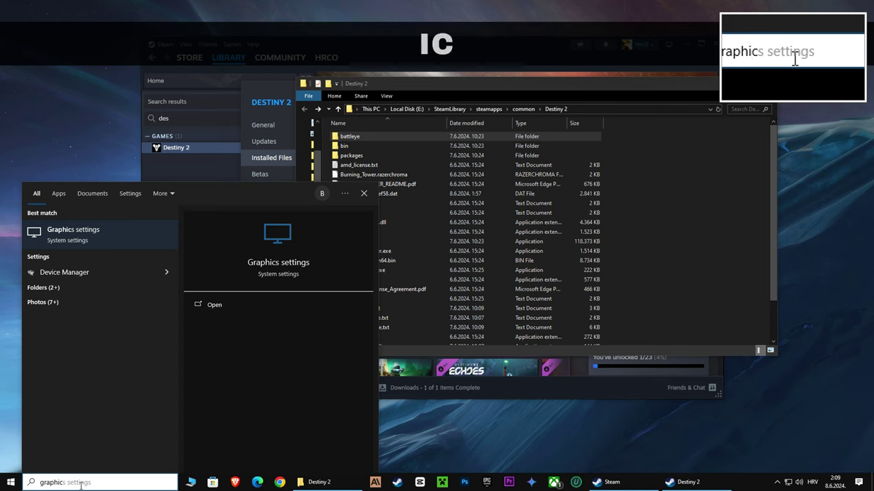
pyautogui.write('s settings')
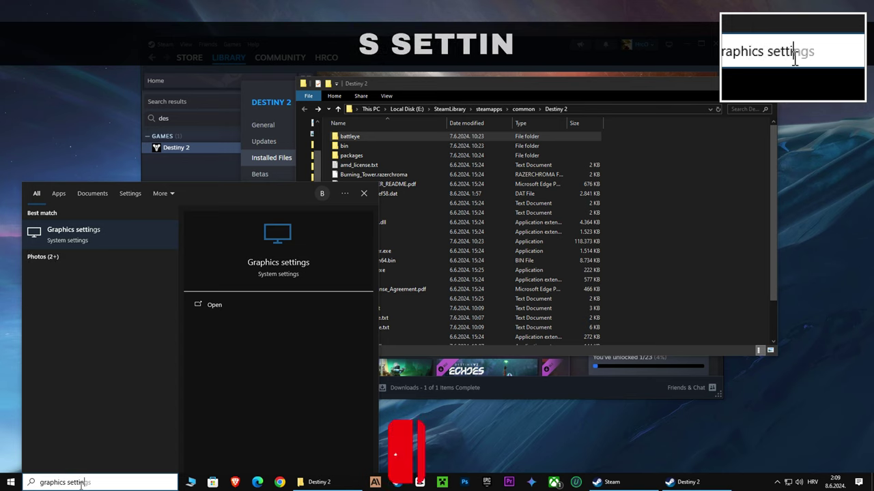
pyautogui.click(83, 236)
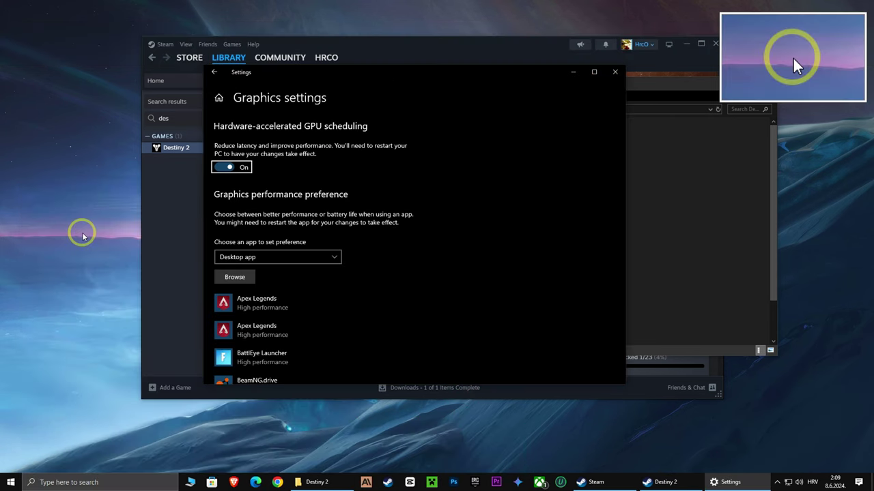
pyautogui.click(229, 168)
pyautogui.click(229, 168)
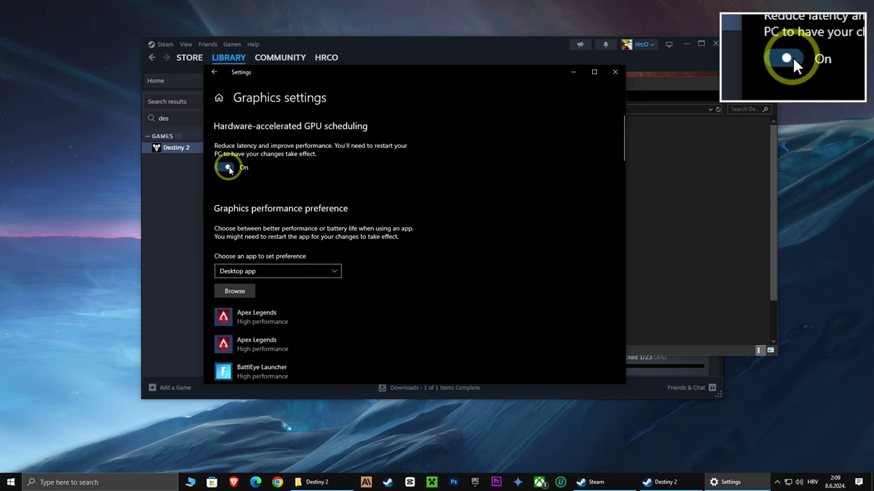
# Add destiny2.exe from the copied path E:\SteamLibrary\steamapps\common\Destiny 2 to the graphics performance preference apps
pyautogui.click(230, 278)
pyautogui.click(491, 86)
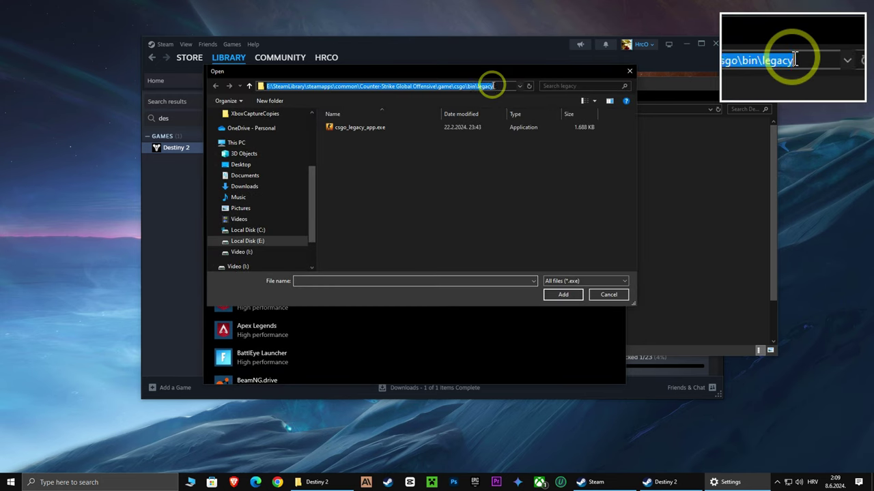
pyautogui.rightClick(349, 86)
pyautogui.click(254, 116)
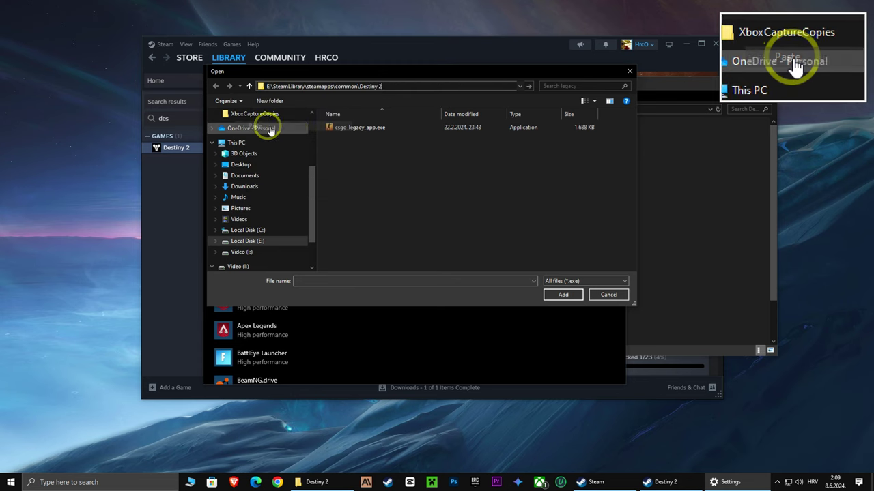
pyautogui.click(528, 86)
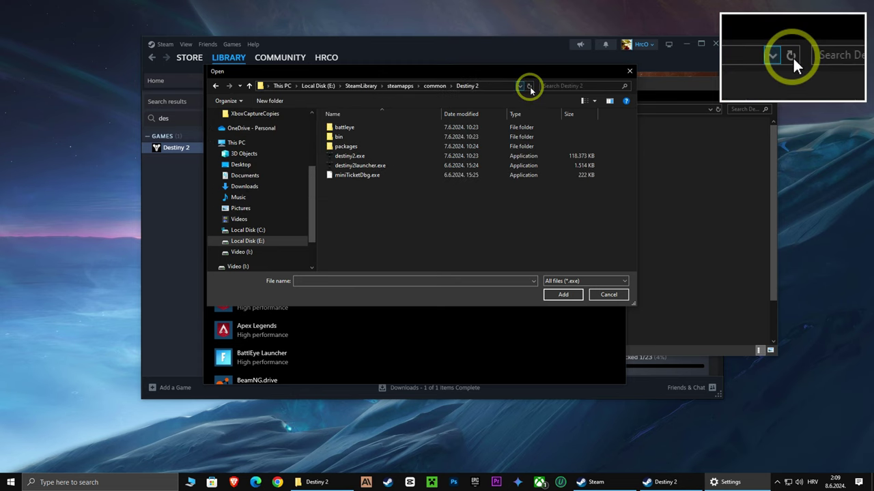
pyautogui.click(349, 156)
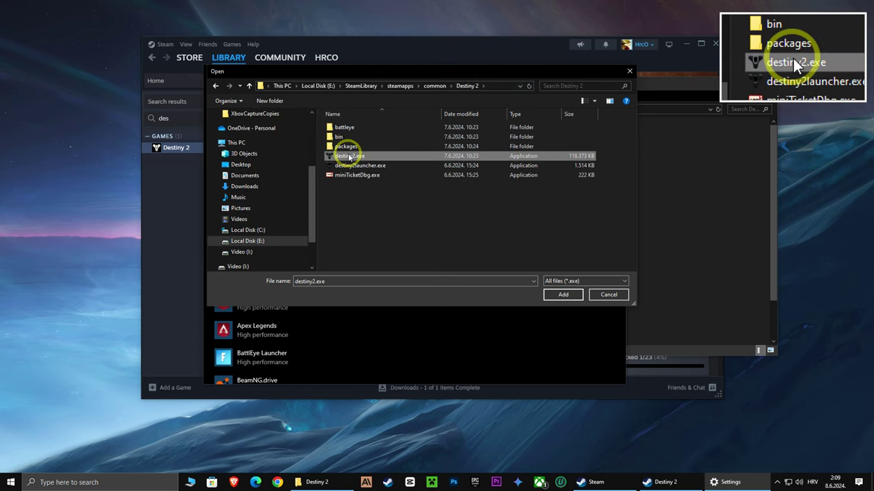
pyautogui.click(561, 295)
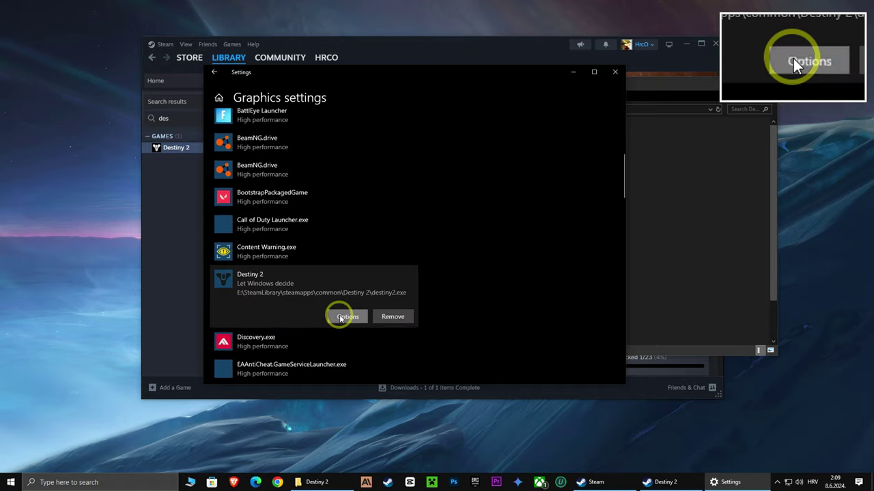
# Set the graphics preference of Destiny 2 to High performance and save it
pyautogui.click(342, 318)
pyautogui.click(339, 245)
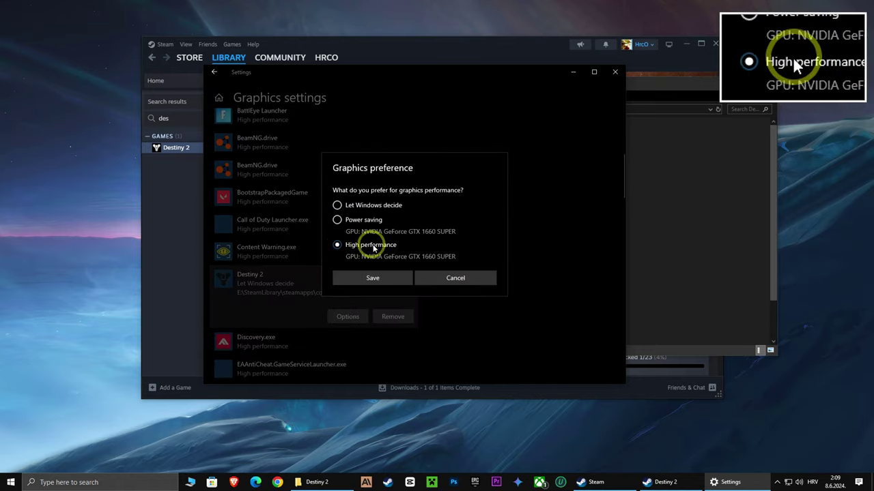
pyautogui.click(380, 279)
# Add destiny2launcher.exe to the graphics performance preference apps and set its preference to High performance
pyautogui.scroll(5, 335, 266)
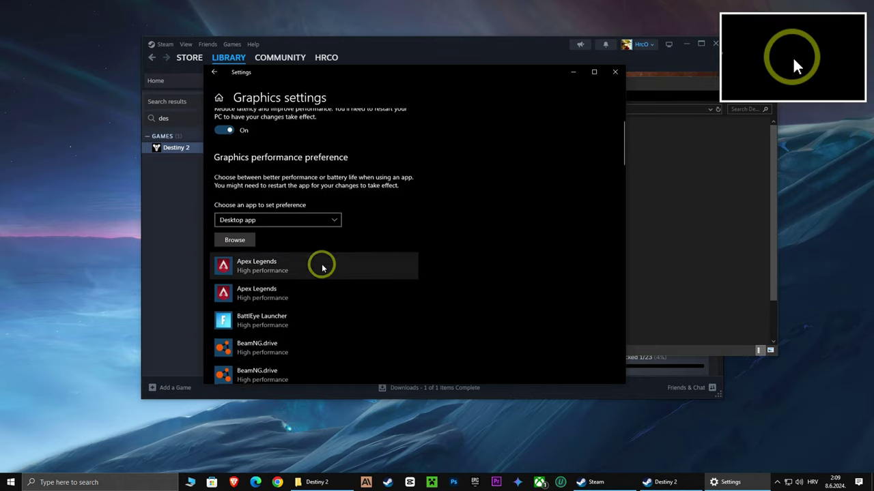
pyautogui.click(244, 243)
pyautogui.click(356, 165)
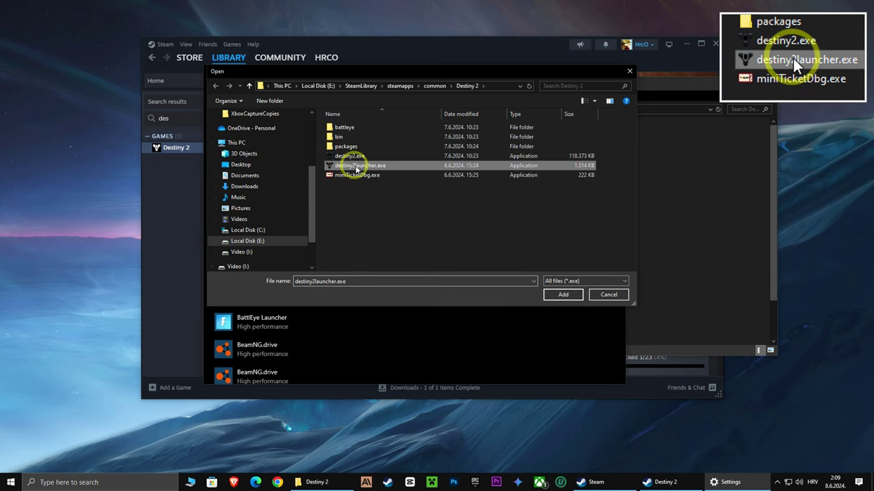
pyautogui.click(560, 294)
pyautogui.click(345, 328)
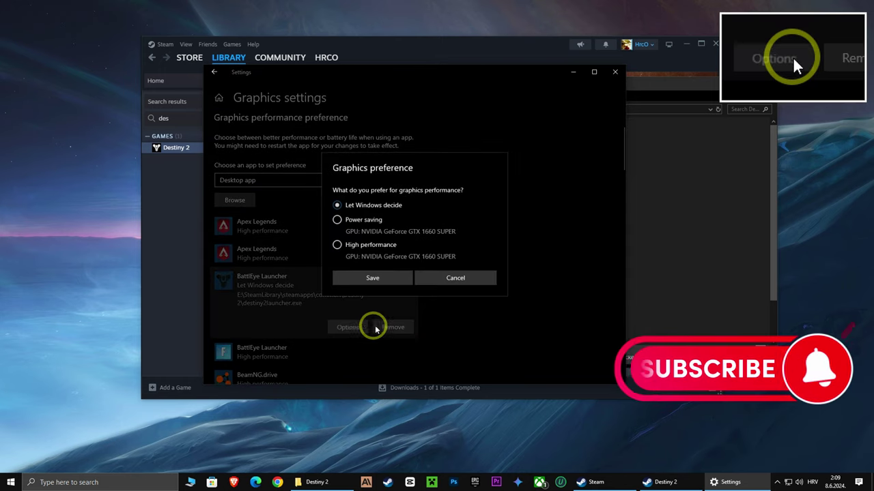
pyautogui.click(372, 277)
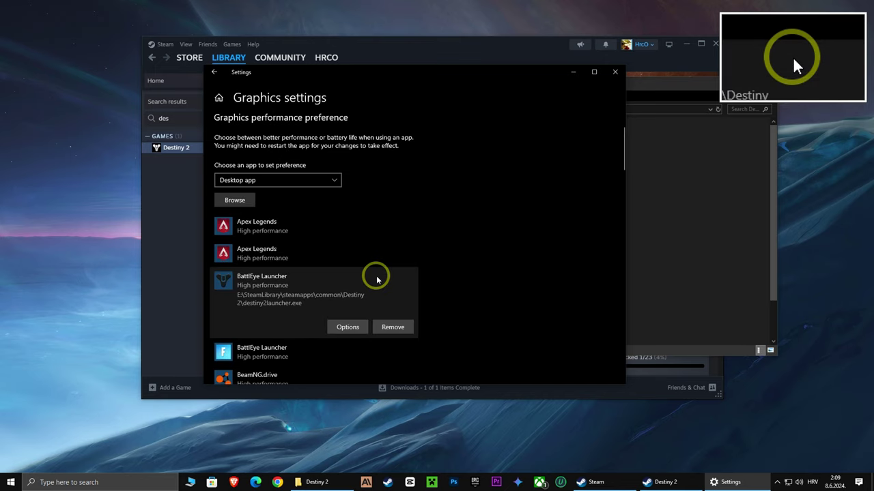
# Close the Settings, game folder and Destiny 2 properties windows, and minimize Steam
pyautogui.click(614, 71)
pyautogui.moveTo(615, 78); pyautogui.dragTo(449, 88)
pyautogui.click(611, 86)
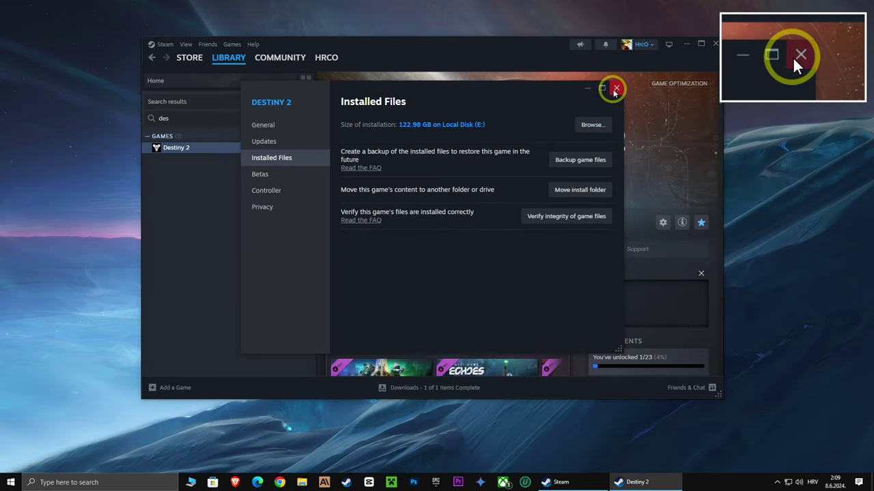
pyautogui.click(616, 88)
pyautogui.click(686, 44)
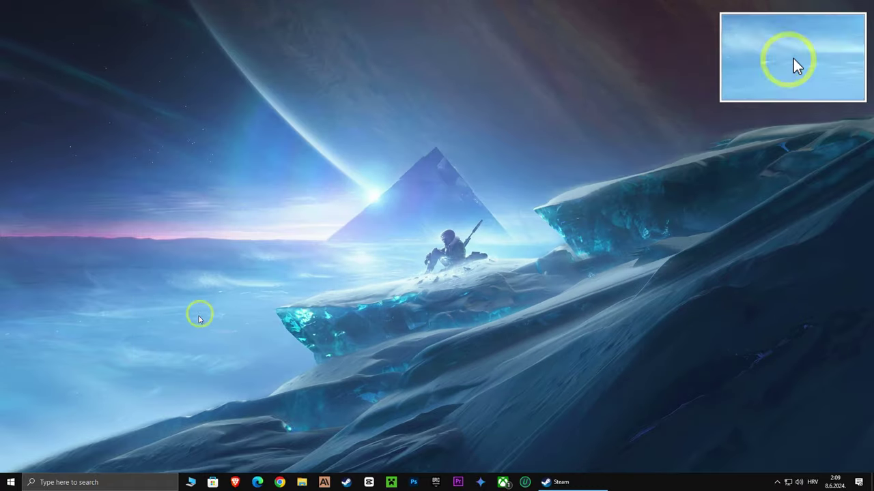
# Search Windows for "advanced system settings" and open the Advanced settings of System Properties
pyautogui.click(44, 482)
pyautogui.write('adva')
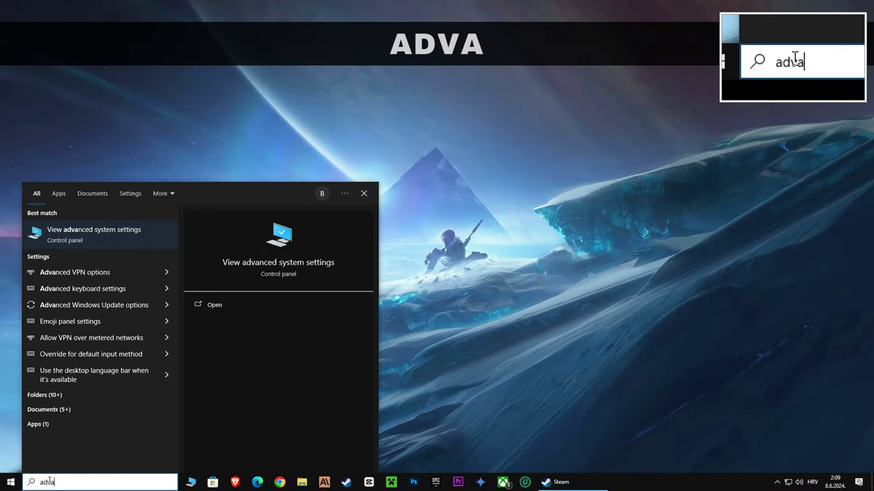
pyautogui.write('nced syste')
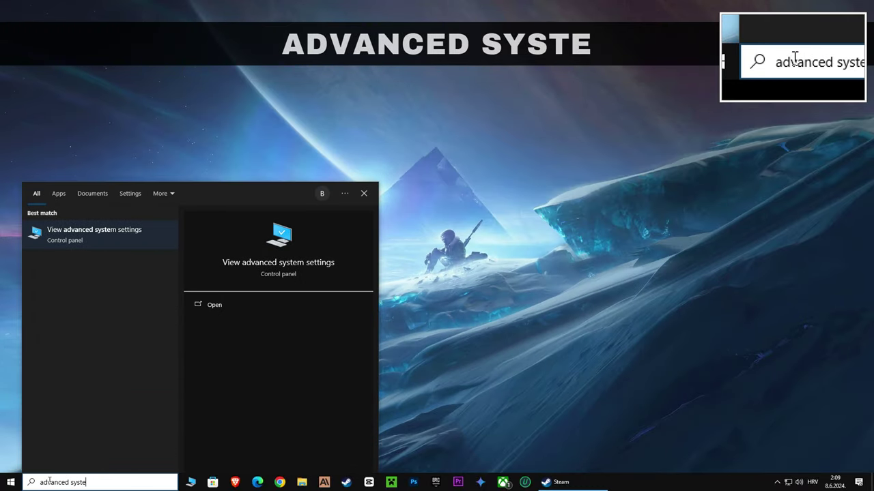
pyautogui.write('m settings')
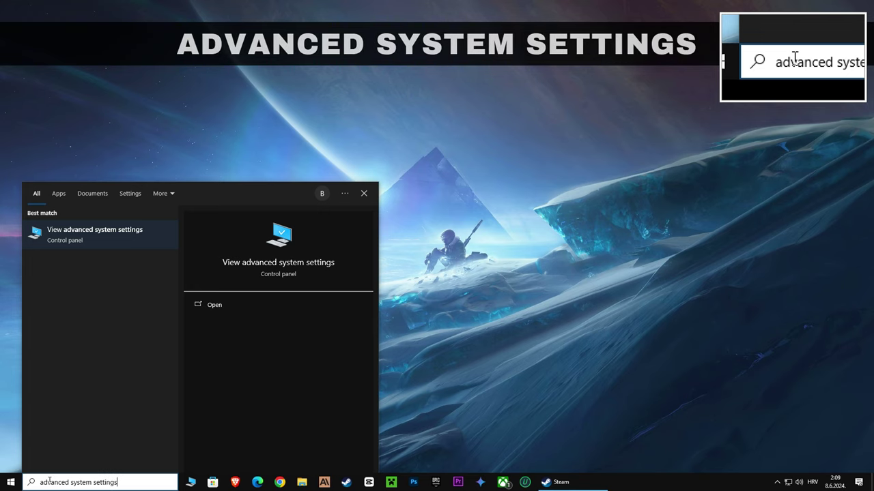
pyautogui.click(102, 240)
pyautogui.moveTo(184, 93); pyautogui.dragTo(404, 96)
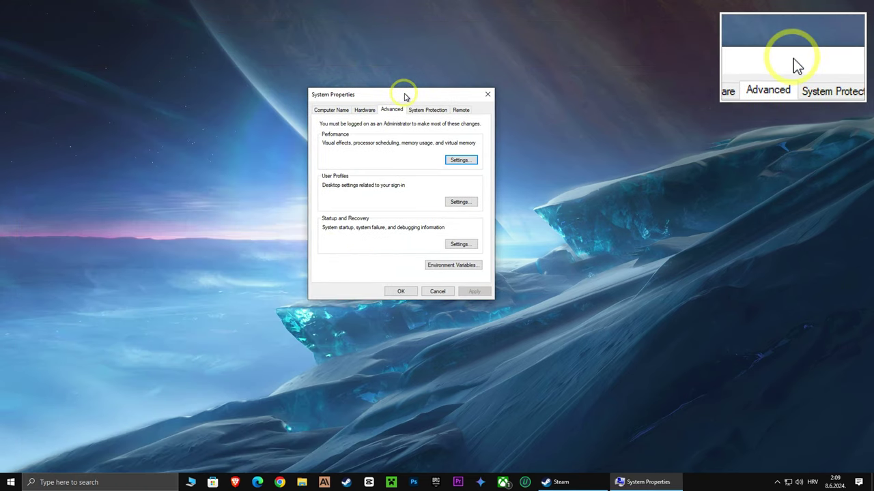
pyautogui.click(331, 110)
pyautogui.click(390, 111)
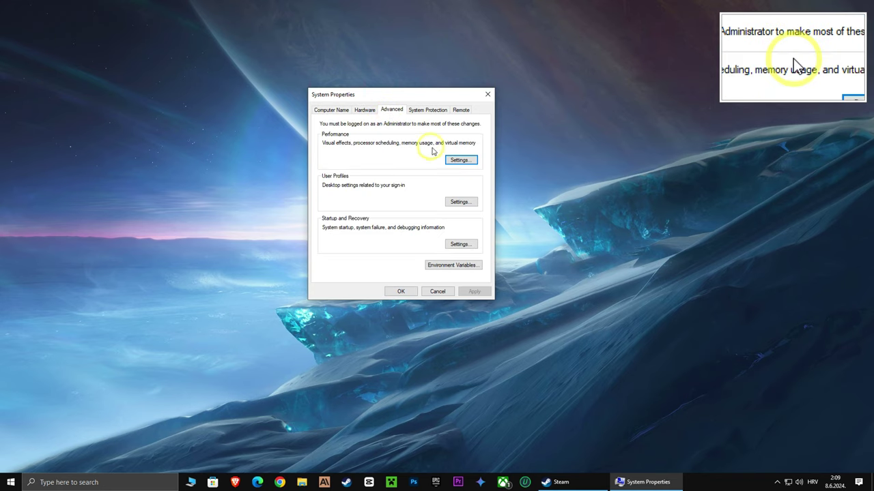
# In the advanced performance options, set processor scheduling to favour best performance of Programs
pyautogui.click(461, 162)
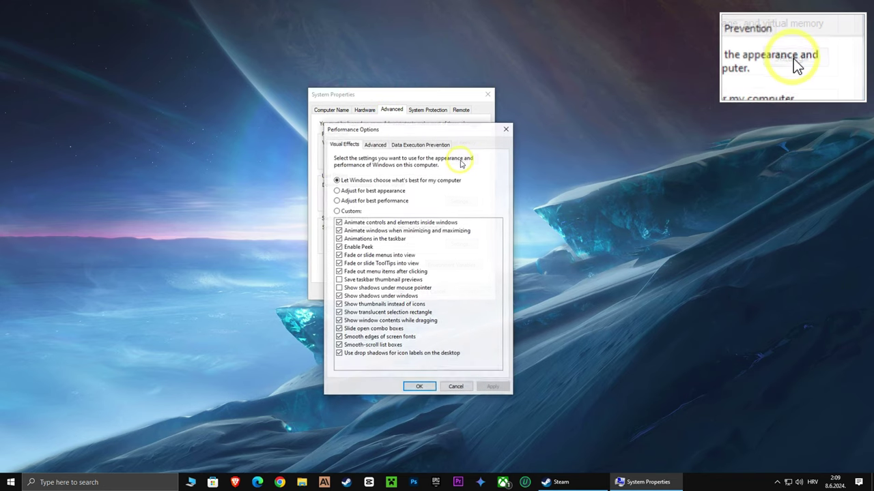
pyautogui.click(376, 146)
pyautogui.moveTo(392, 131); pyautogui.dragTo(412, 103)
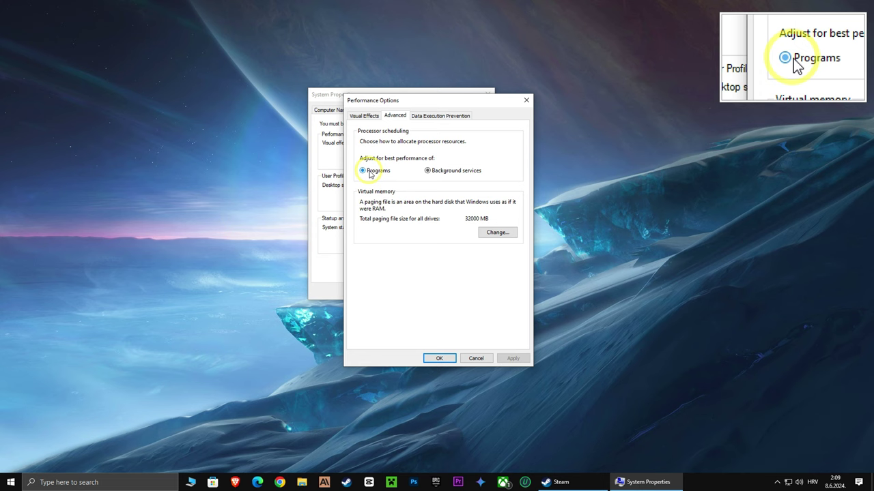
# Open the virtual memory settings, turn off automatic paging file management for all drives and select drive C:
pyautogui.click(497, 232)
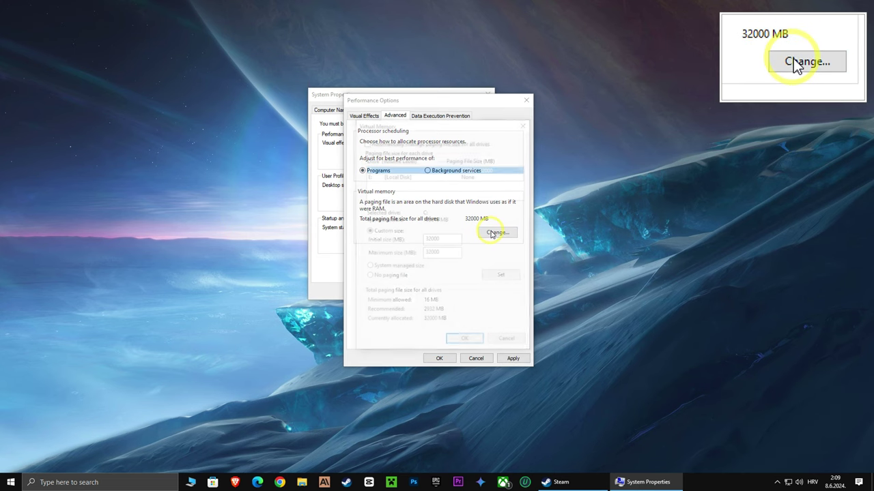
pyautogui.click(365, 142)
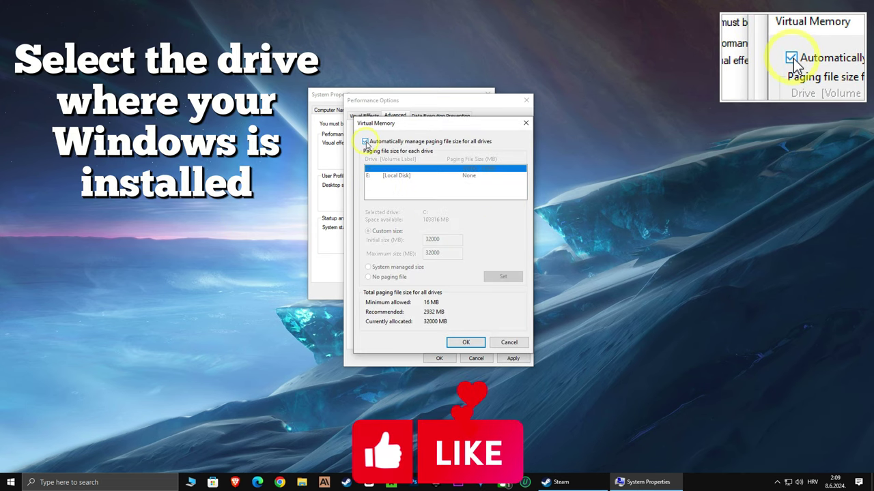
pyautogui.click(365, 141)
pyautogui.click(384, 176)
pyautogui.click(386, 169)
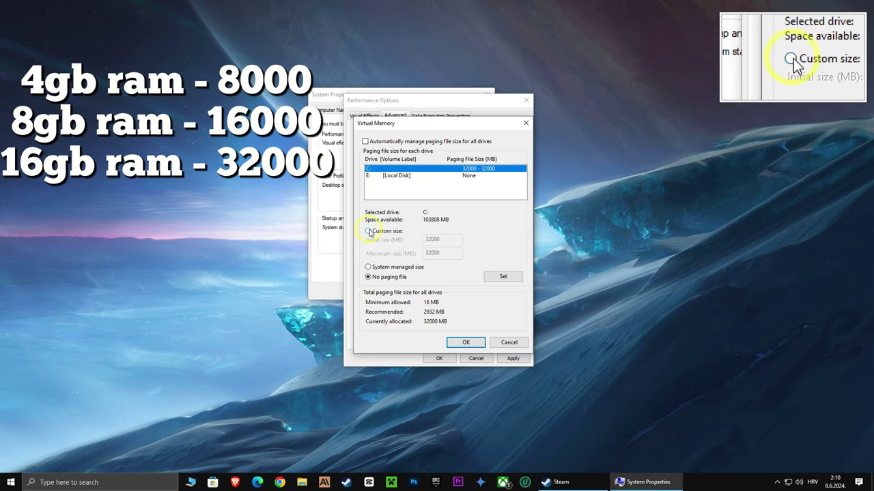
# Set a custom paging file with initial and maximum size of 32000 MB, then apply it and close System Properties
pyautogui.write('3')
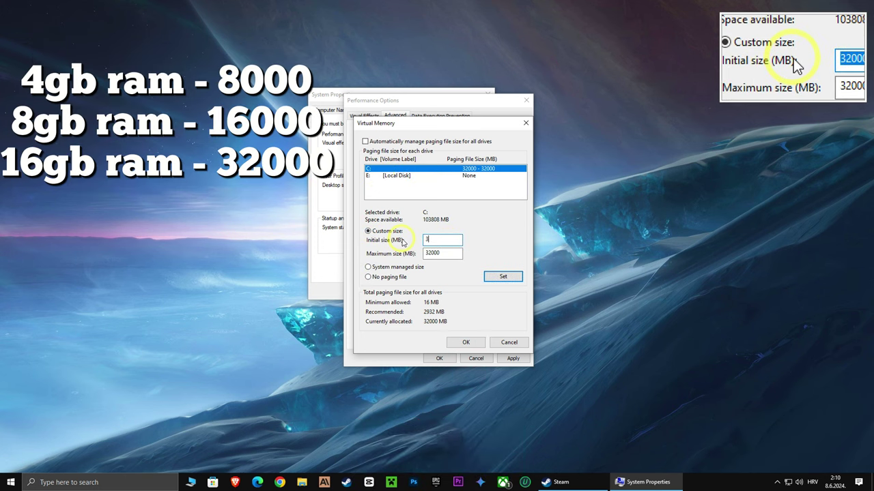
pyautogui.write('2000')
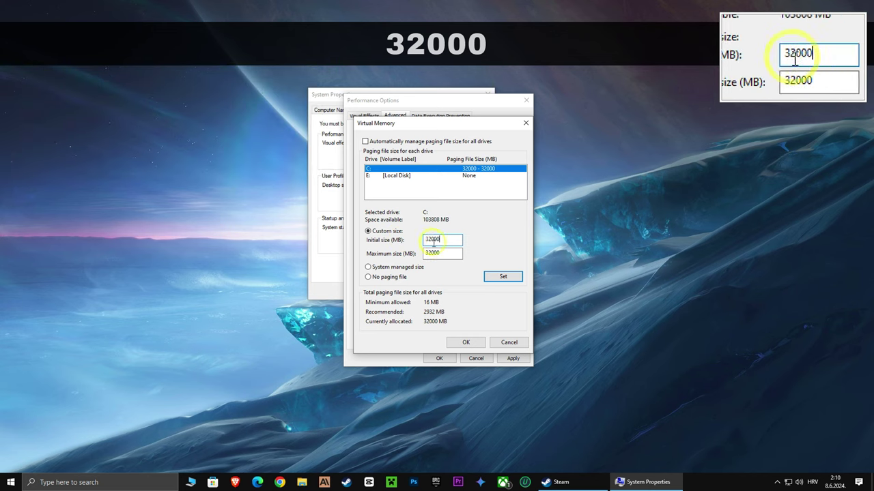
pyautogui.write('32000')
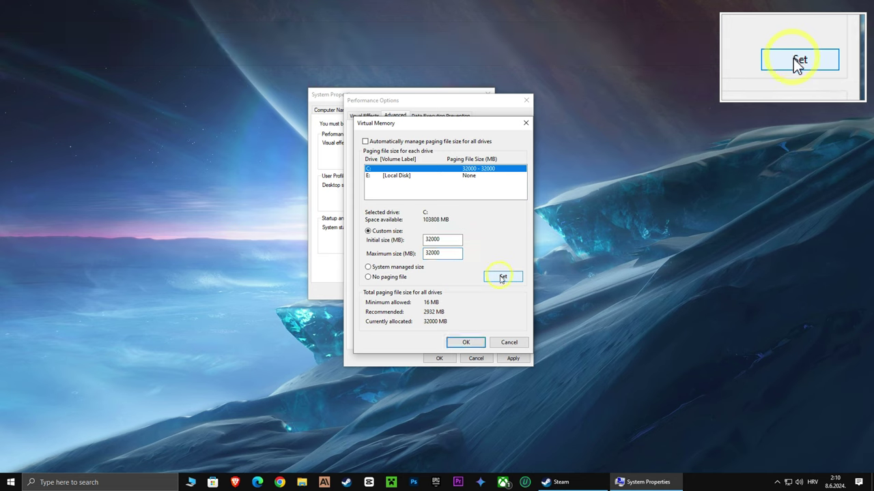
pyautogui.click(466, 343)
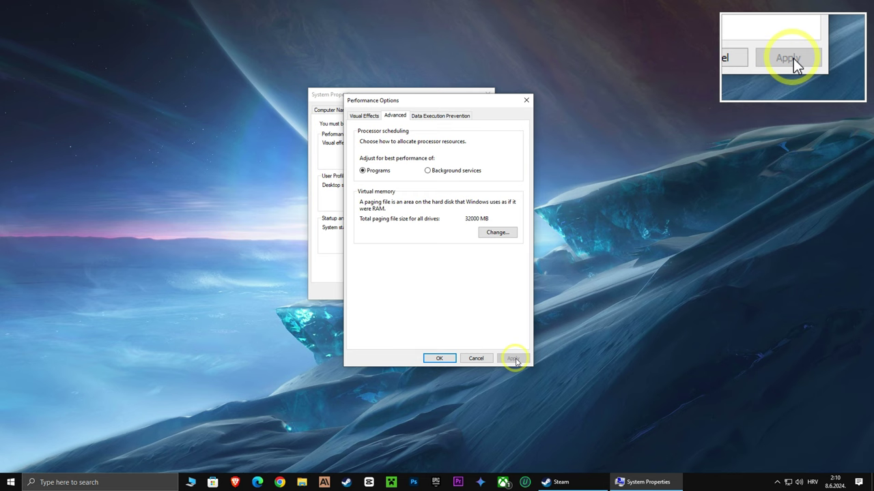
pyautogui.click(451, 361)
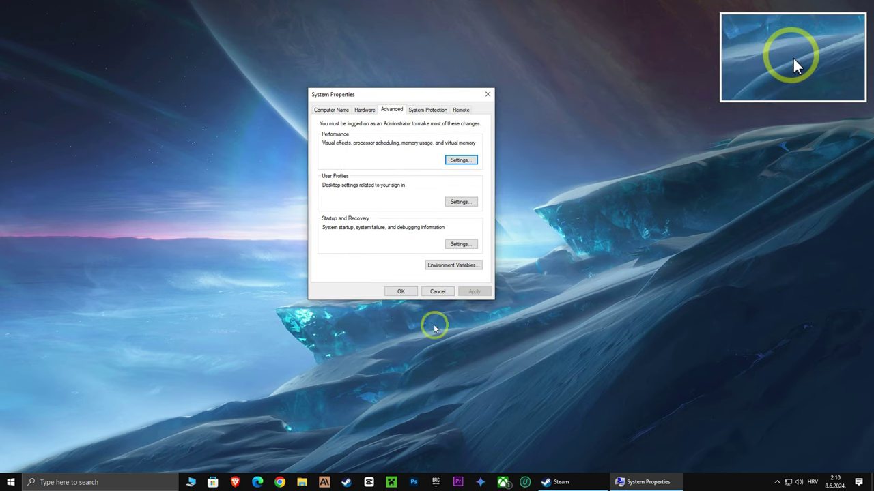
pyautogui.click(403, 292)
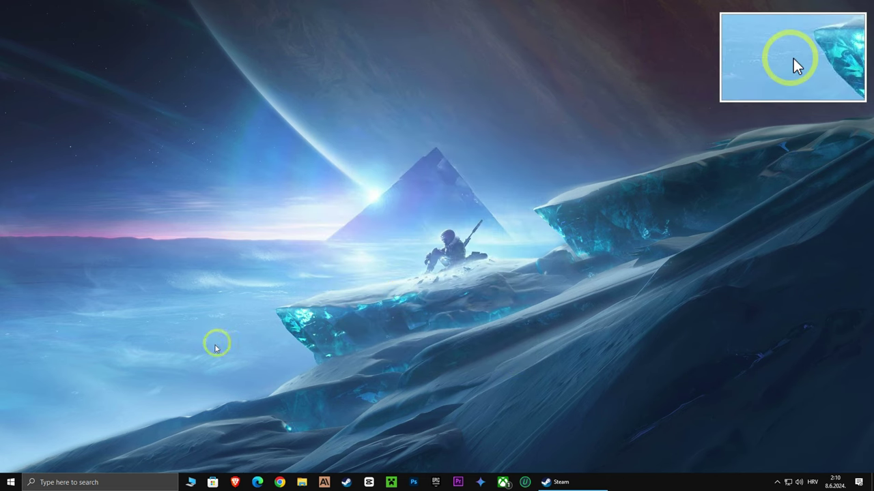
# Open the "edit power plan" settings from Windows search, choose the High performance plan in Power Options and close the window
pyautogui.click(84, 481)
pyautogui.write('edit po')
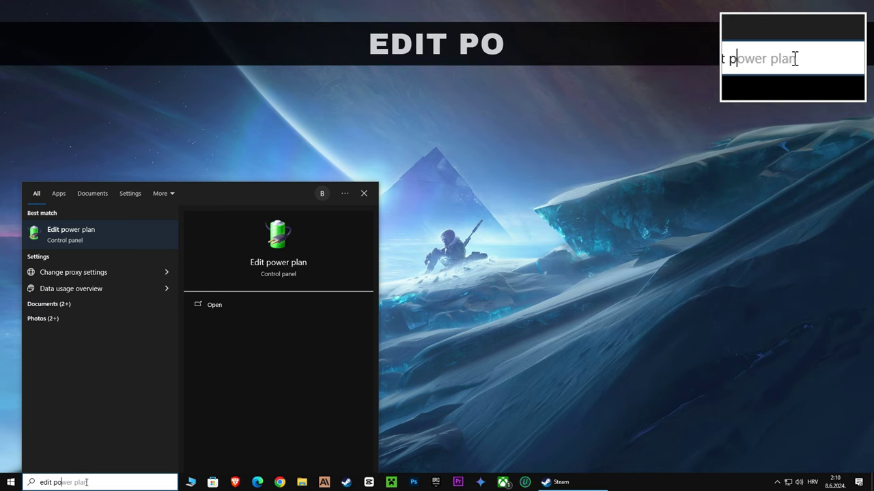
pyautogui.write('wer plan')
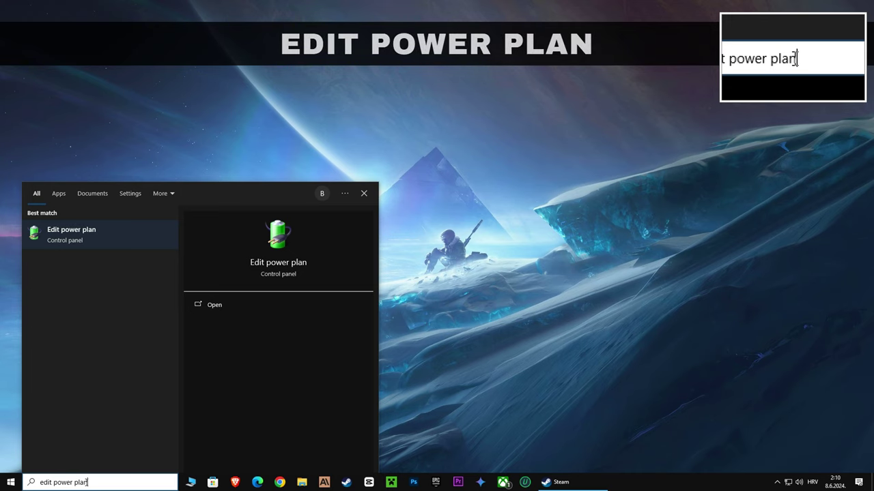
pyautogui.click(76, 236)
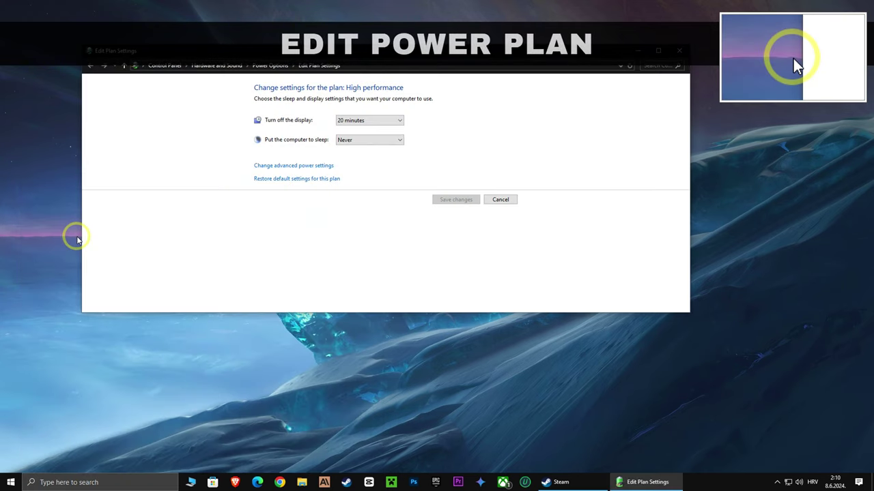
pyautogui.moveTo(353, 46); pyautogui.dragTo(398, 74)
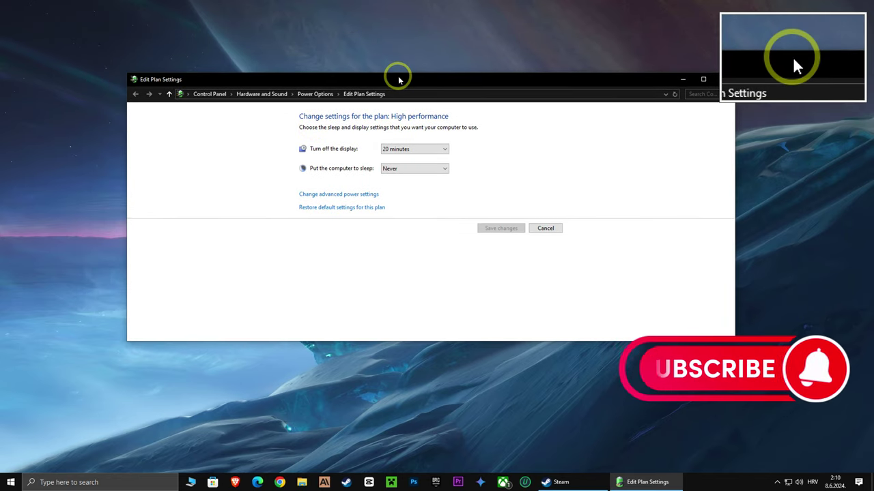
pyautogui.click(314, 94)
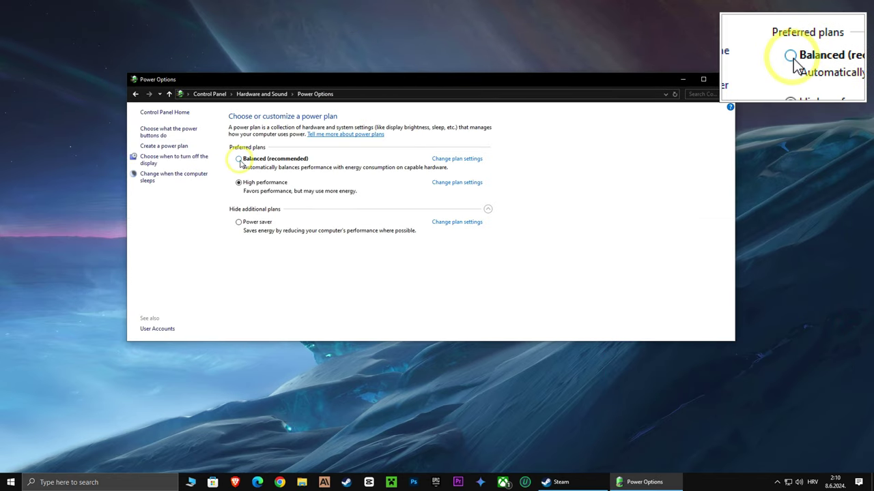
pyautogui.click(239, 183)
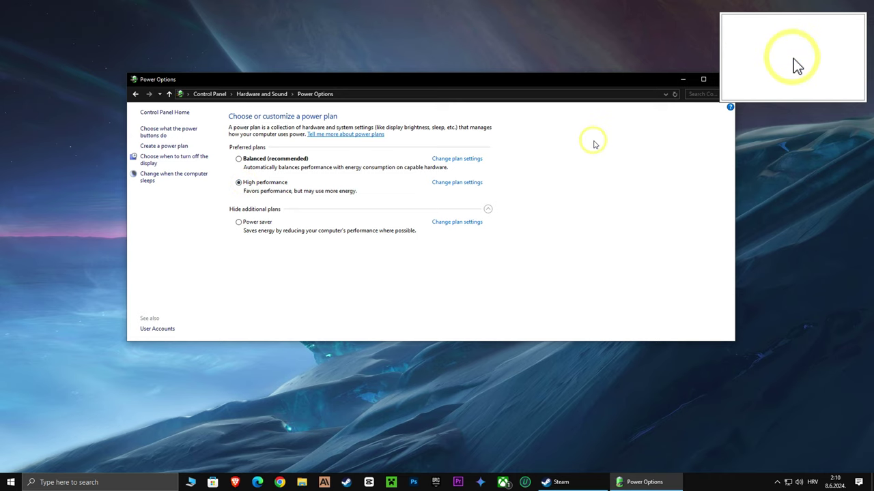
pyautogui.click(676, 78)
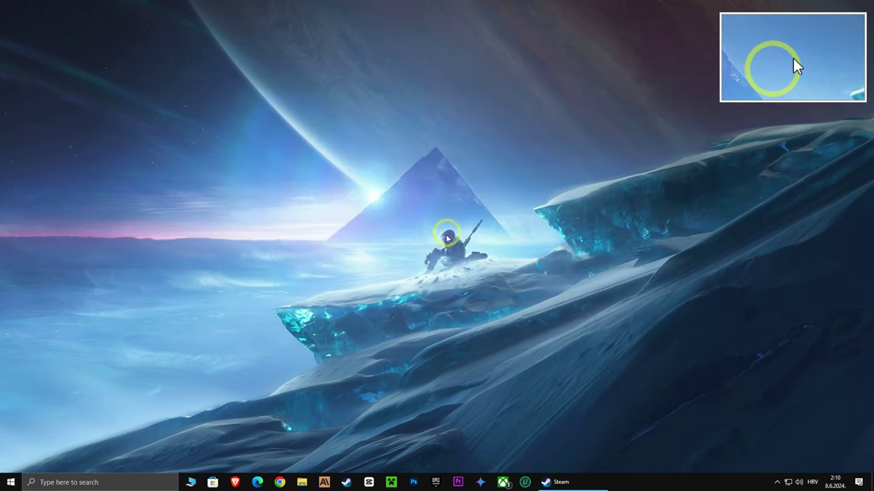
# Search Windows for "background apps", leave apps running in the background switched off and close Settings
pyautogui.click(98, 481)
pyautogui.write('back')
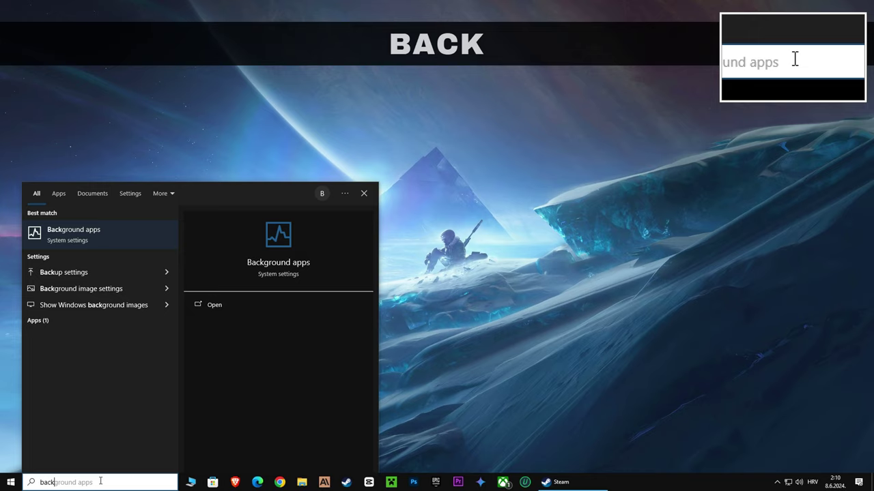
pyautogui.write('ground apps')
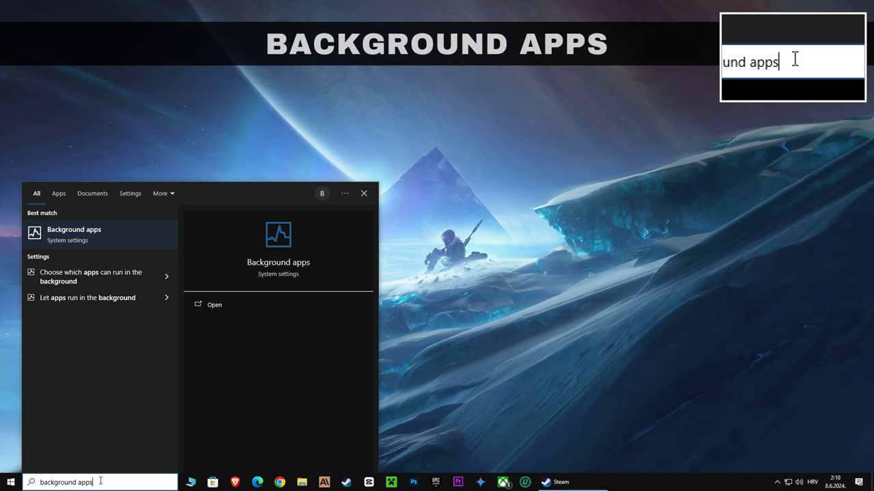
pyautogui.click(66, 245)
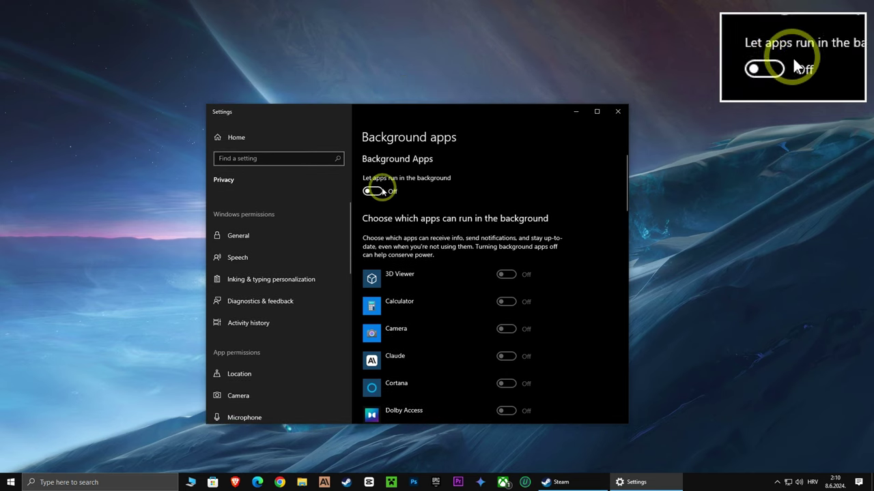
pyautogui.click(374, 192)
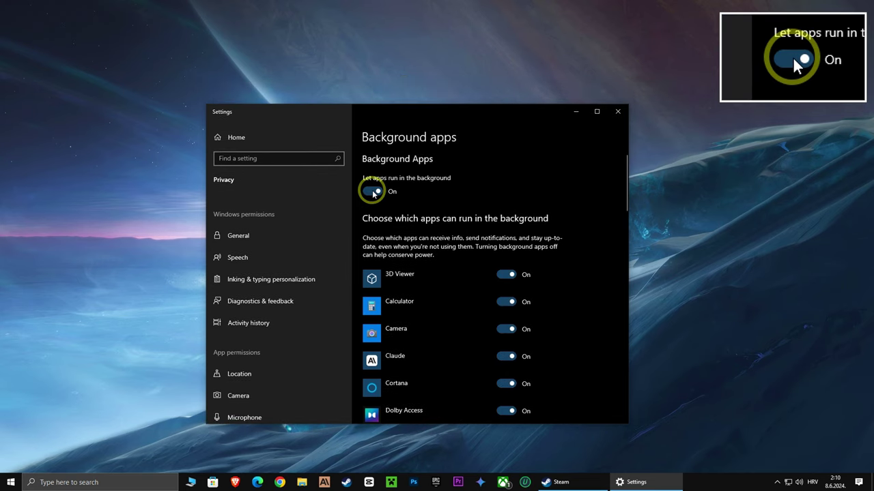
pyautogui.click(373, 192)
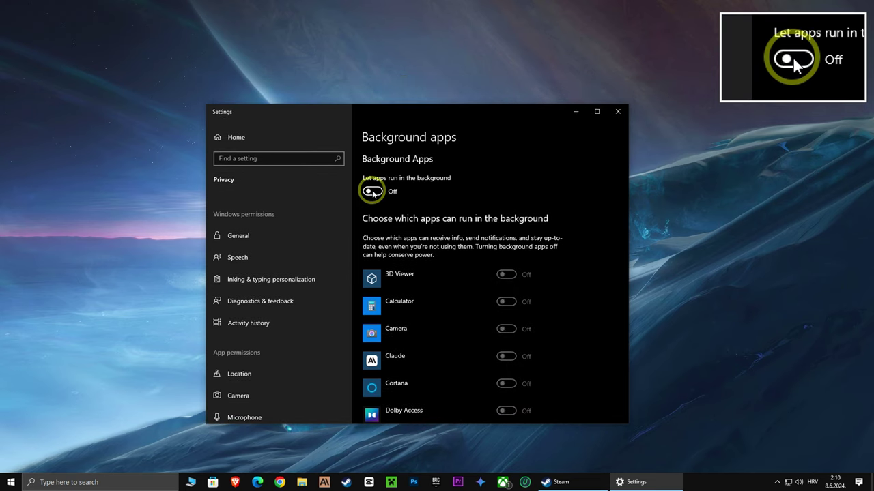
pyautogui.click(618, 112)
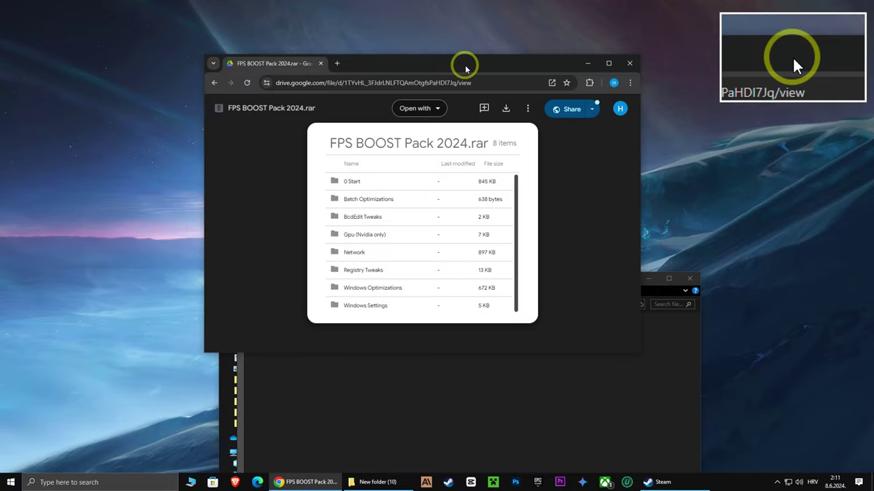
# Download FPS BOOST Pack 2024.rar from Google Drive, place it in New folder (10) and close the browser
pyautogui.click(506, 109)
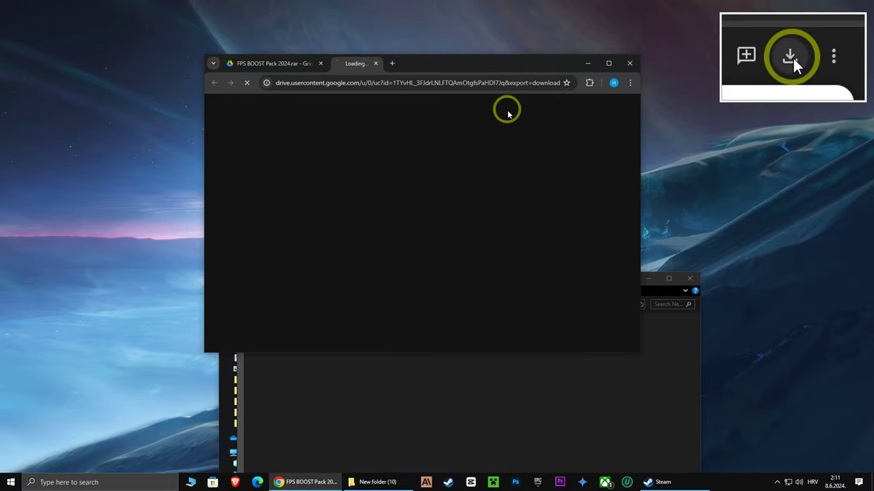
pyautogui.click(655, 338)
pyautogui.moveTo(573, 278); pyautogui.dragTo(574, 126)
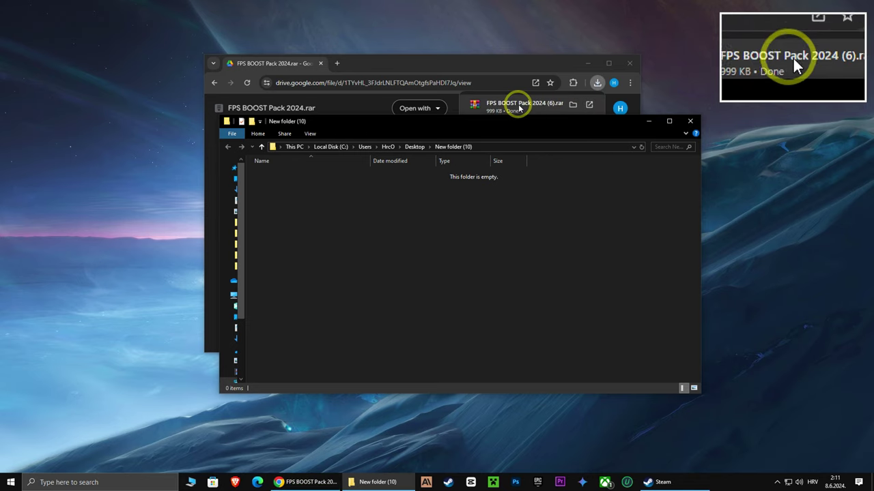
pyautogui.moveTo(521, 102); pyautogui.dragTo(663, 190)
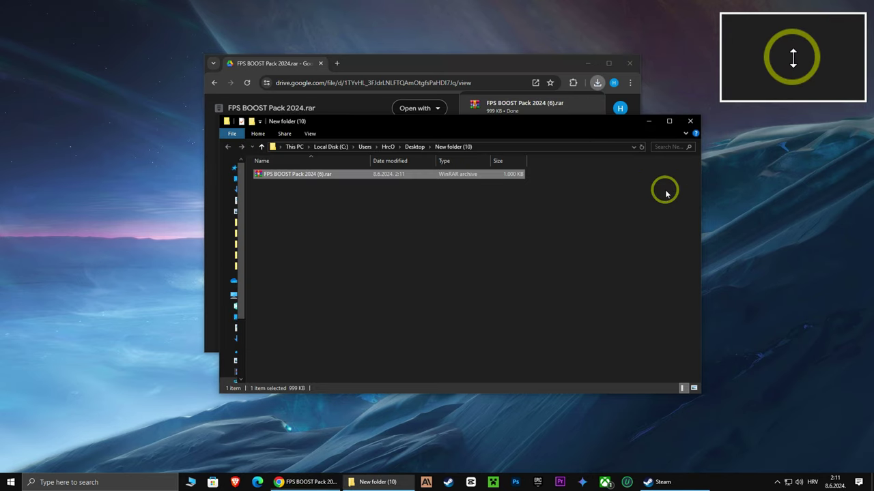
pyautogui.click(629, 63)
# Extract the FPS BOOST Pack archive into New folder (10) and open the !MAKE A Restore Point shortcut from the 0 Start folder
pyautogui.rightClick(286, 174)
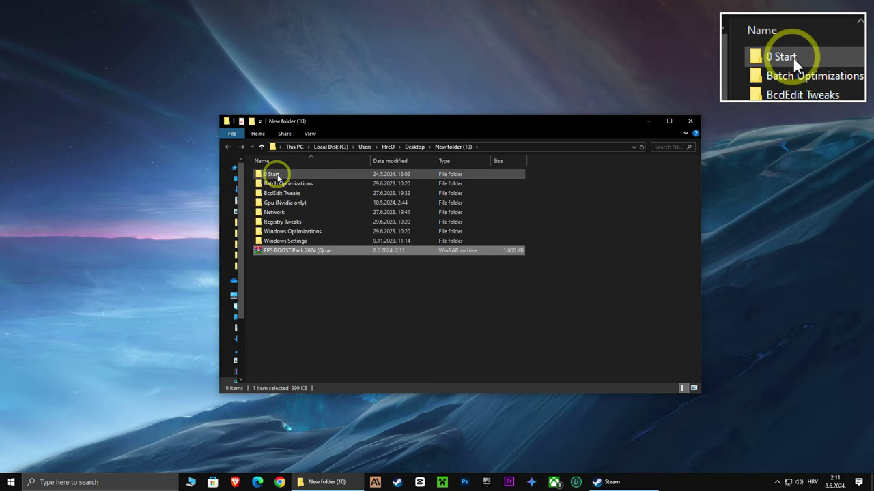
pyautogui.doubleClick(277, 176)
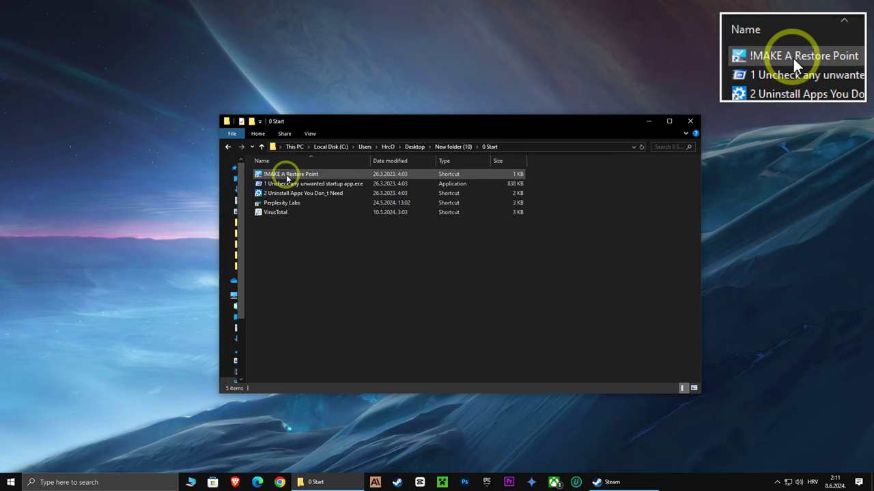
pyautogui.doubleClick(287, 176)
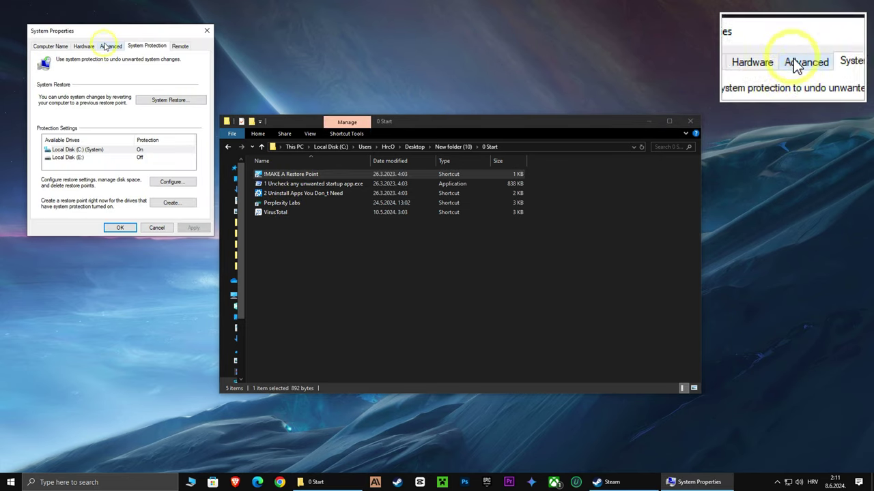
# Create a system restore point with the description "destiny 2 optimization"
pyautogui.moveTo(106, 32); pyautogui.dragTo(458, 116)
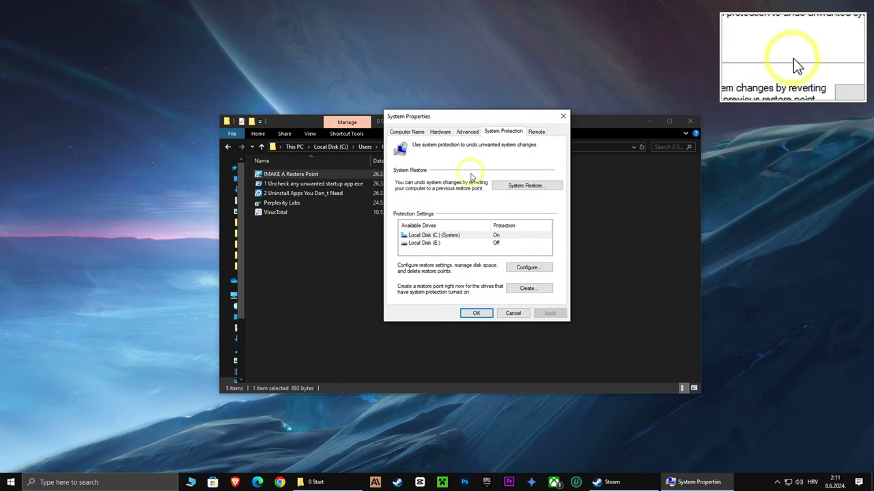
pyautogui.click(527, 289)
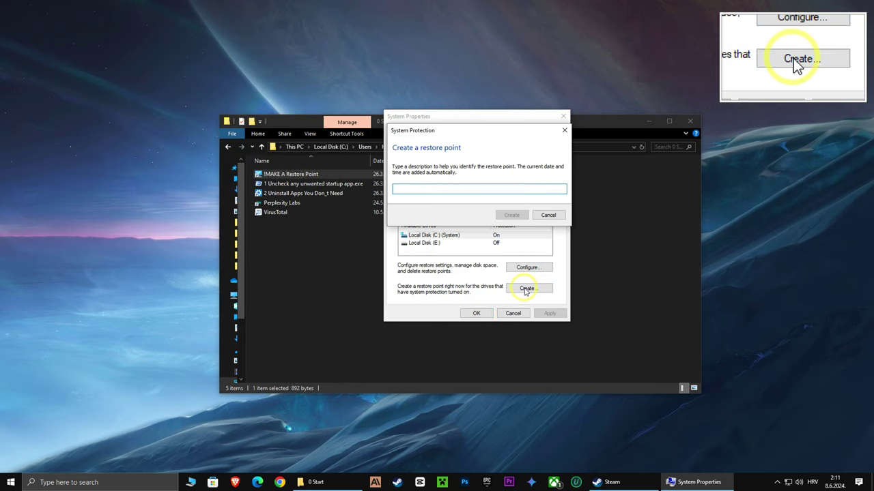
pyautogui.write('dest')
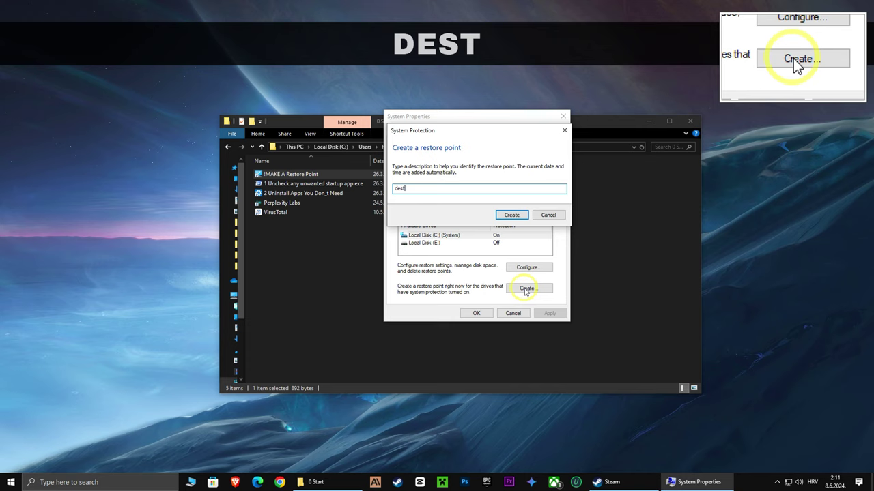
pyautogui.write('iny 2')
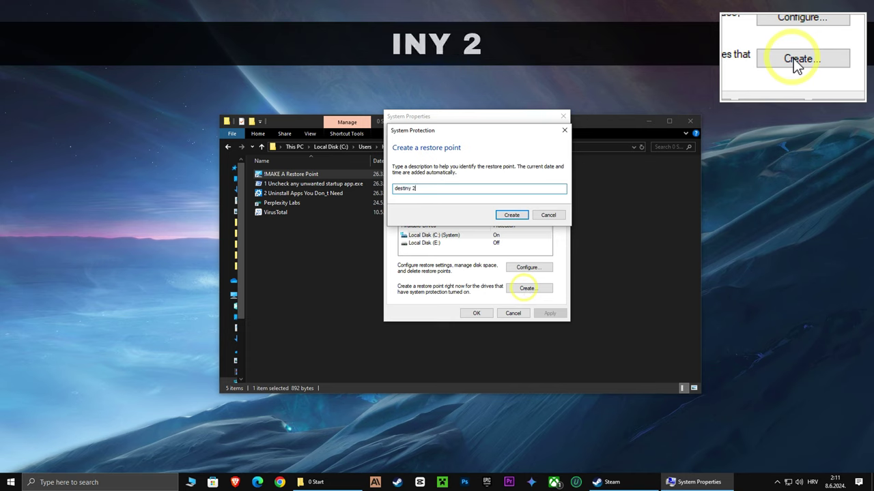
pyautogui.write(' optimization')
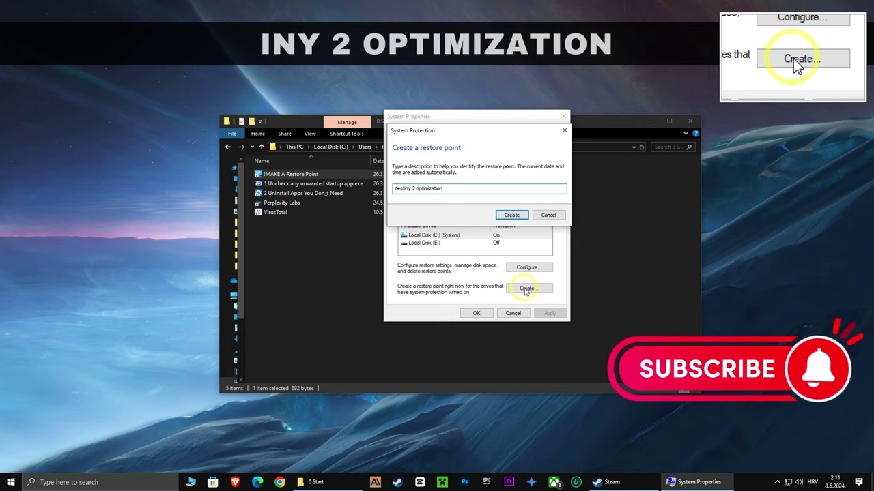
pyautogui.click(511, 215)
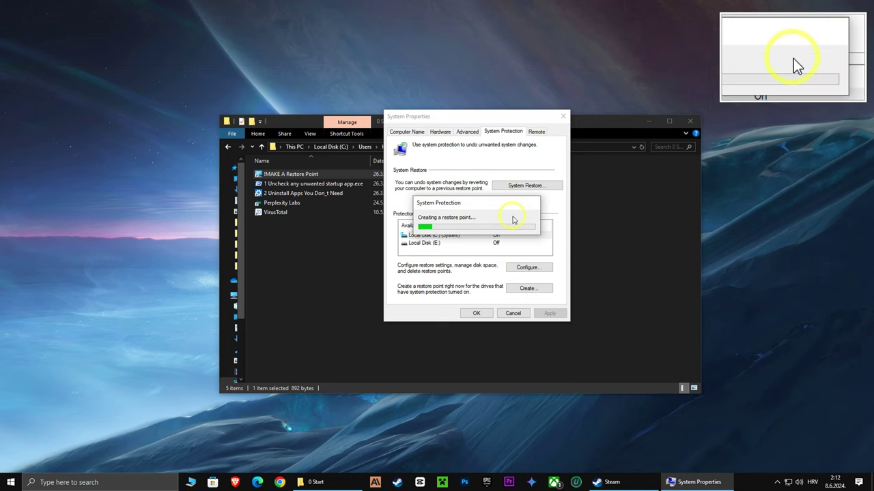
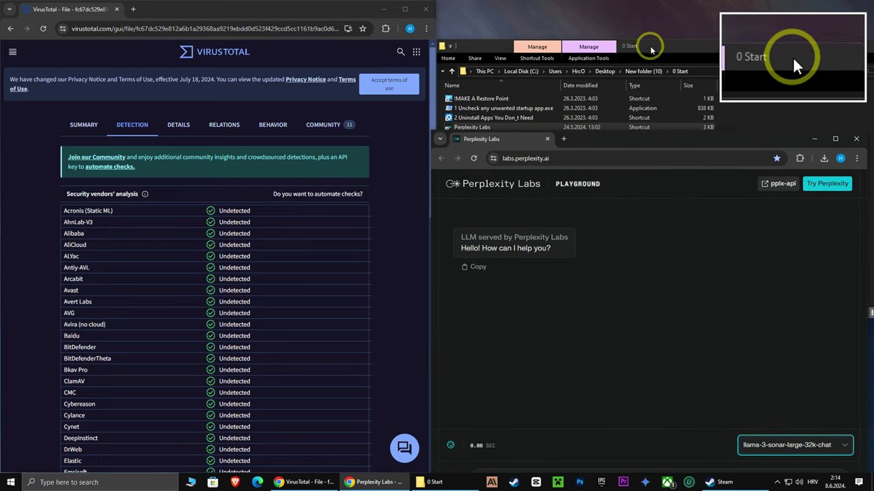
# Open the Batch Optimizations folder in New folder (10) and submit its four .cmd scripts to VirusTotal for scanning
pyautogui.moveTo(643, 44); pyautogui.dragTo(546, 32)
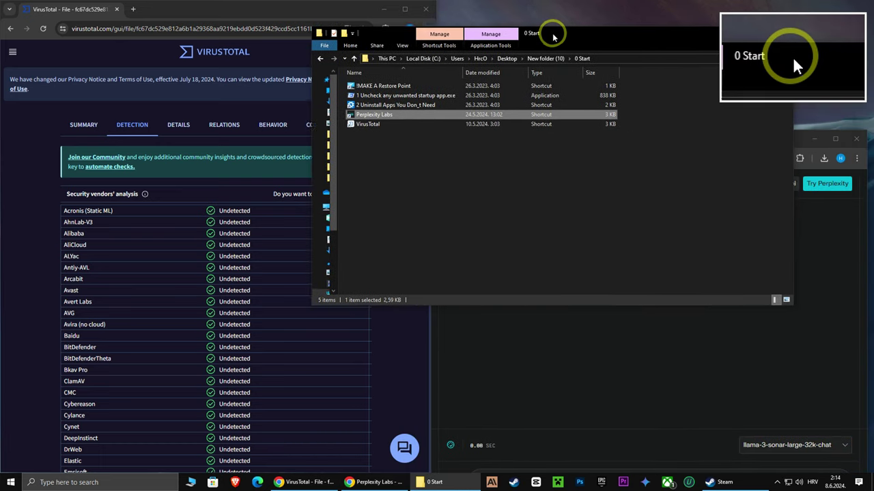
pyautogui.click(319, 60)
pyautogui.doubleClick(377, 95)
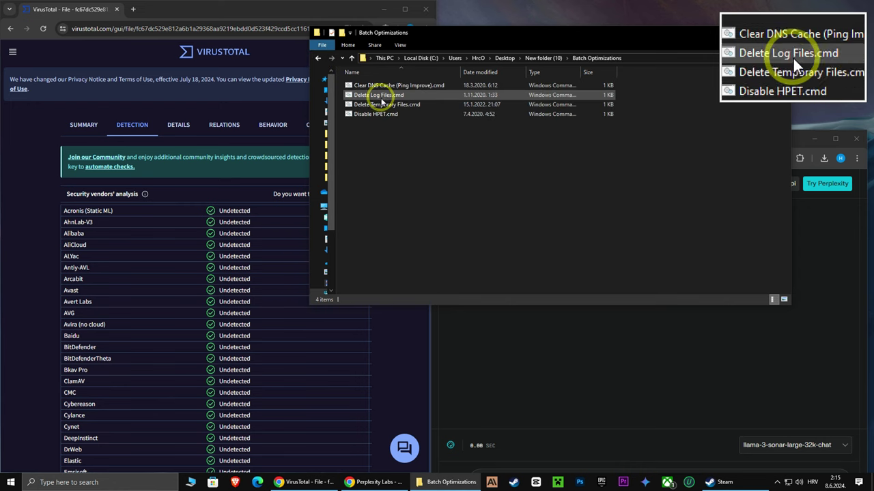
pyautogui.moveTo(366, 141); pyautogui.dragTo(235, 225)
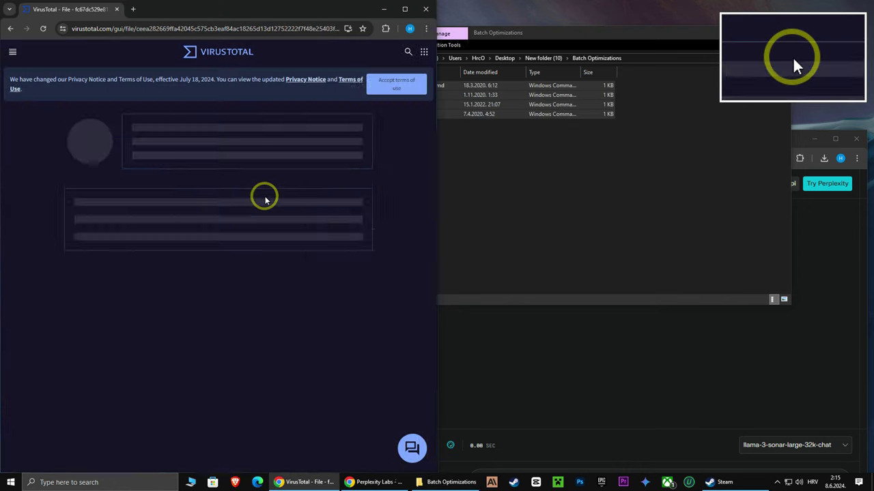
pyautogui.click(511, 28)
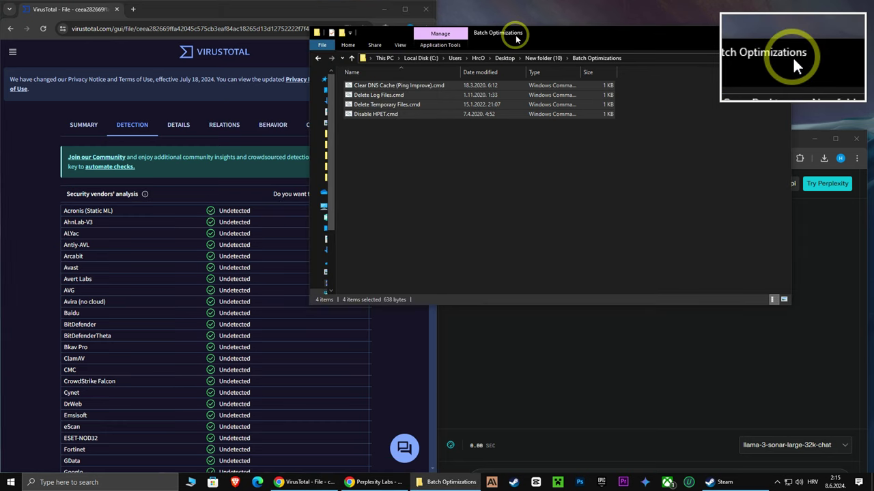
# Open Clear DNS Cache (Ping Improve).cmd for editing, copy the whole script text and close Notepad
pyautogui.click(374, 86)
pyautogui.rightClick(374, 87)
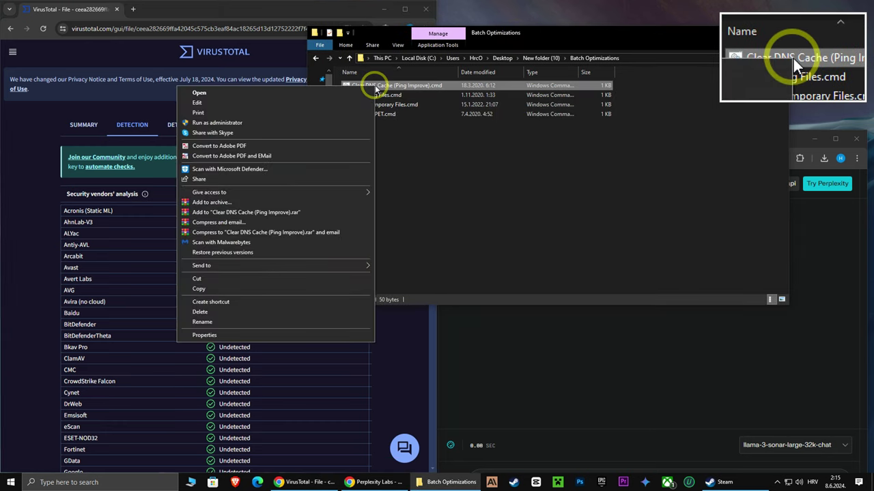
pyautogui.click(202, 104)
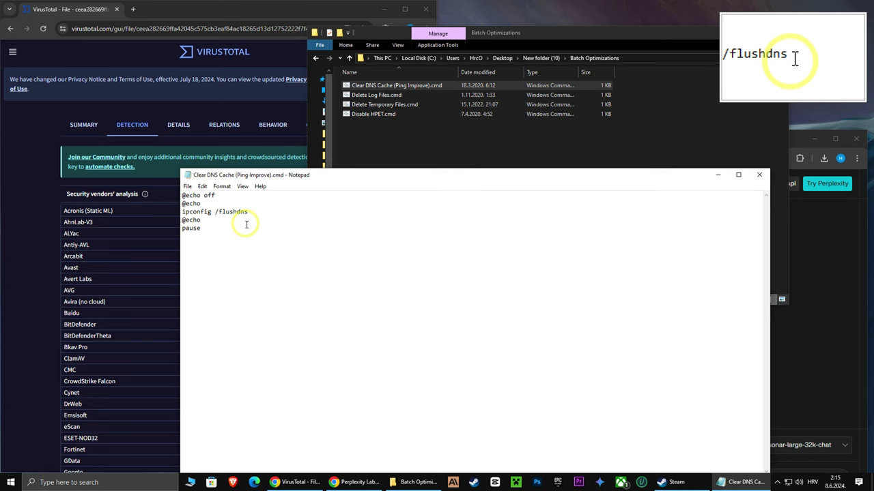
pyautogui.moveTo(218, 232); pyautogui.dragTo(176, 187)
pyautogui.hotkey('ctrl', 'c')
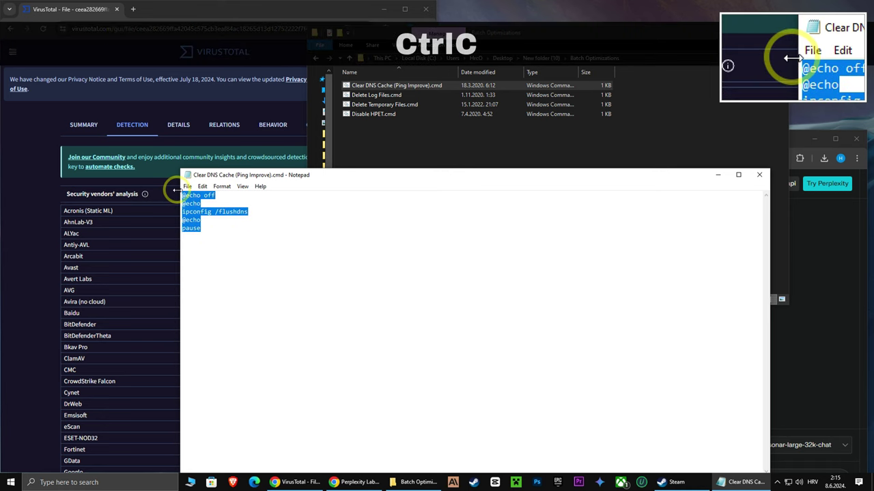
pyautogui.click(760, 175)
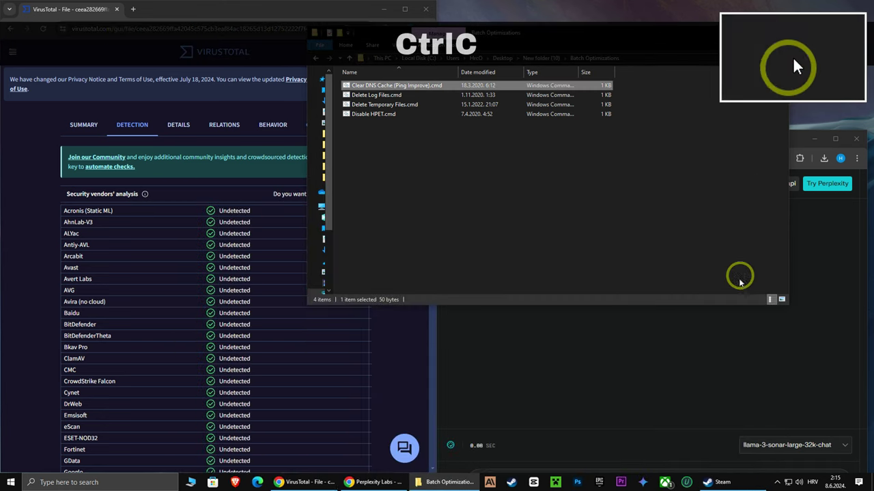
# Ask Perplexity Labs "safe?" with the copied DNS cache script pasted into the same message
pyautogui.click(557, 430)
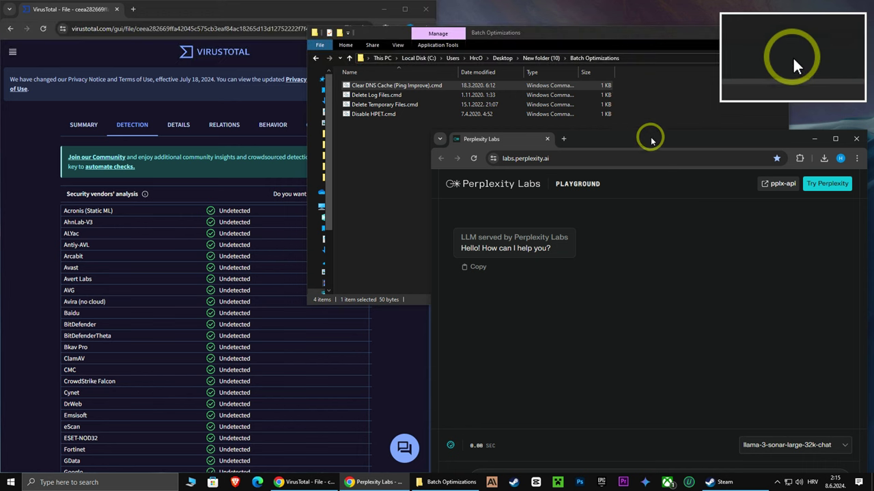
pyautogui.moveTo(647, 140); pyautogui.dragTo(633, 81)
pyautogui.click(488, 422)
pyautogui.write('safe?')
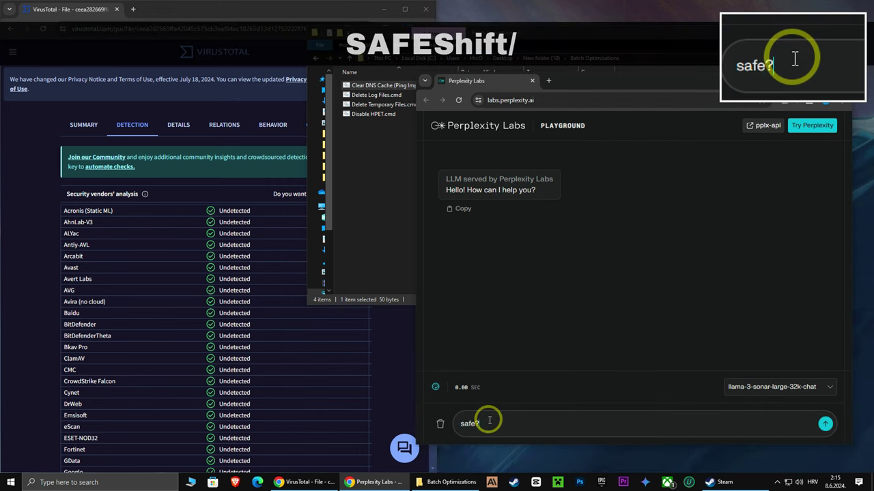
pyautogui.hotkey('ctrl', 'v')
pyautogui.press('Return')
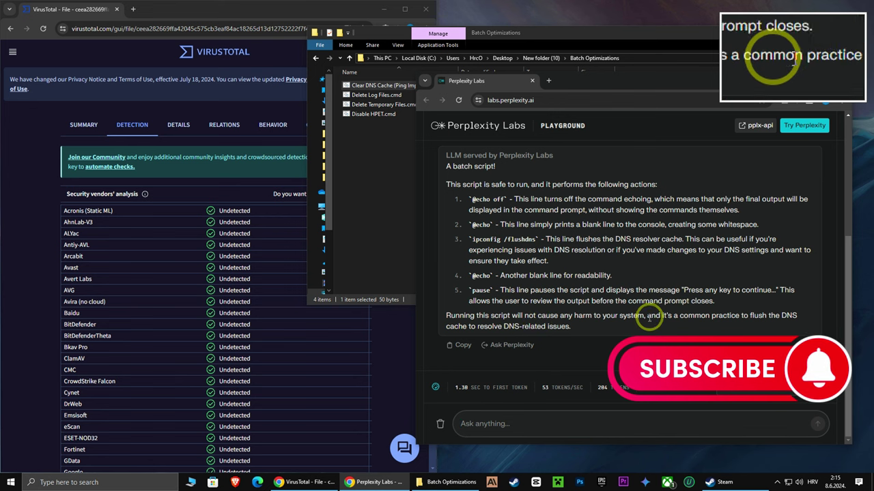
# Run Clear DNS Cache (Ping Improve).cmd as administrator and dismiss its console window
pyautogui.moveTo(597, 32); pyautogui.dragTo(586, 23)
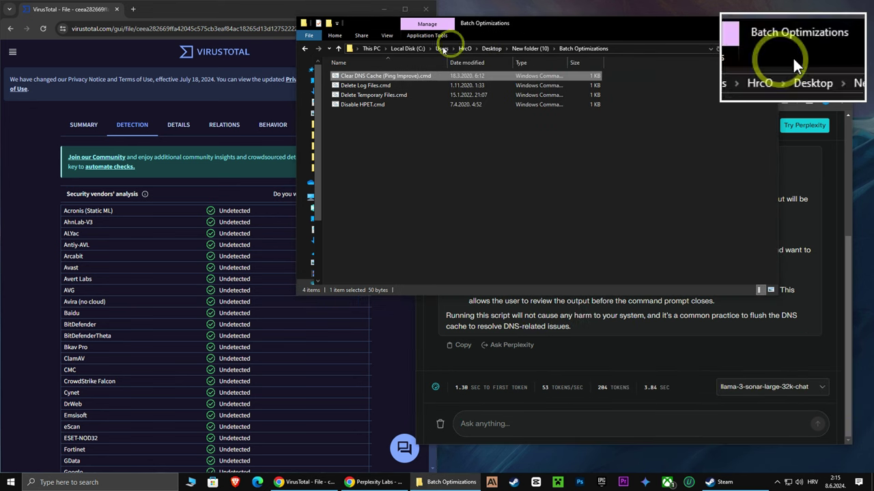
pyautogui.rightClick(369, 76)
pyautogui.click(240, 110)
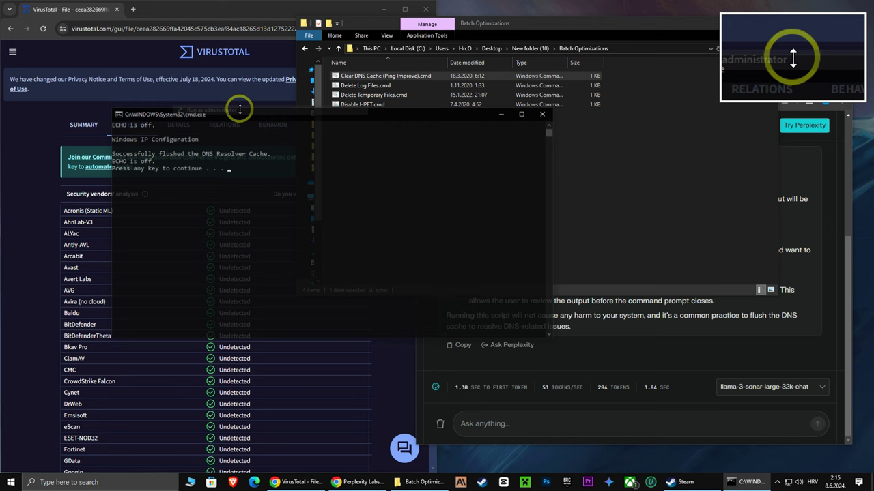
pyautogui.press('Return')
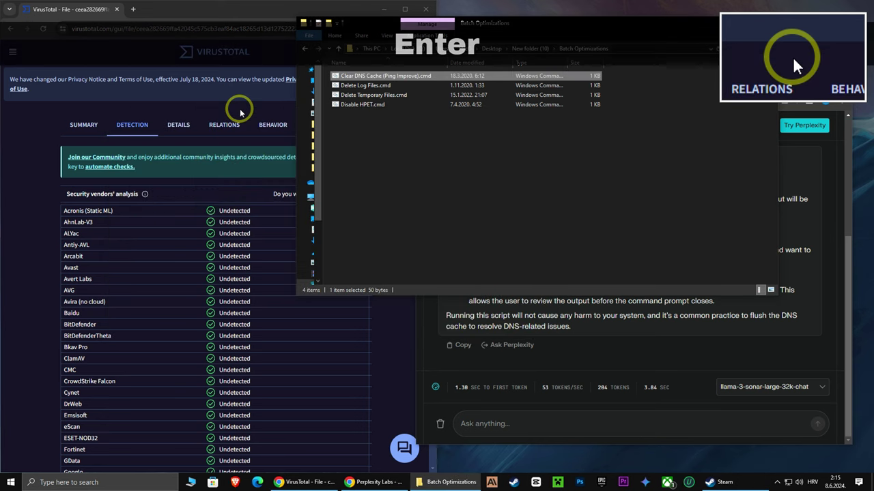
# Open Delete Log Files.cmd for editing, copy all of its script text and close Notepad
pyautogui.rightClick(351, 89)
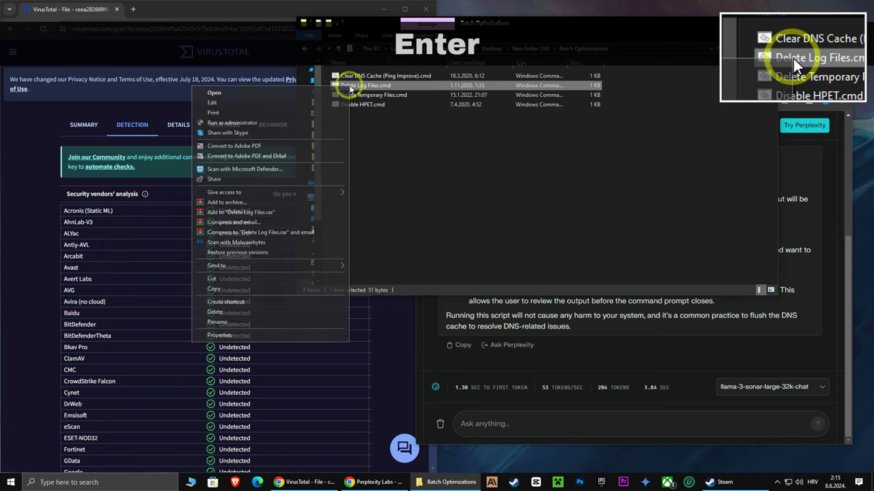
pyautogui.click(213, 103)
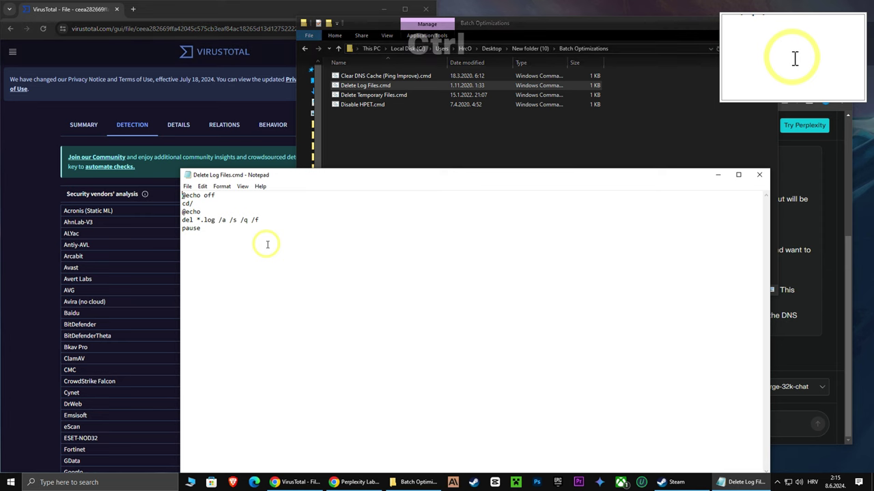
pyautogui.hotkey('ctrl', 'a')
pyautogui.hotkey('ctrl', 'c')
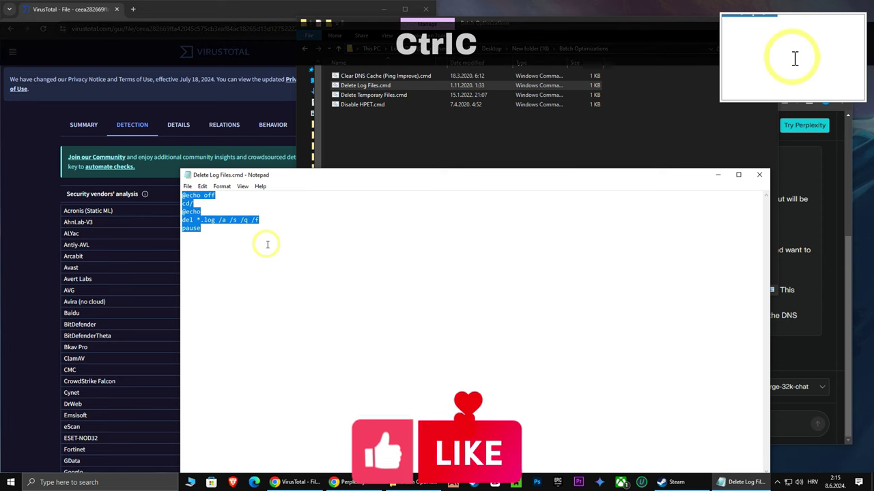
pyautogui.click(760, 175)
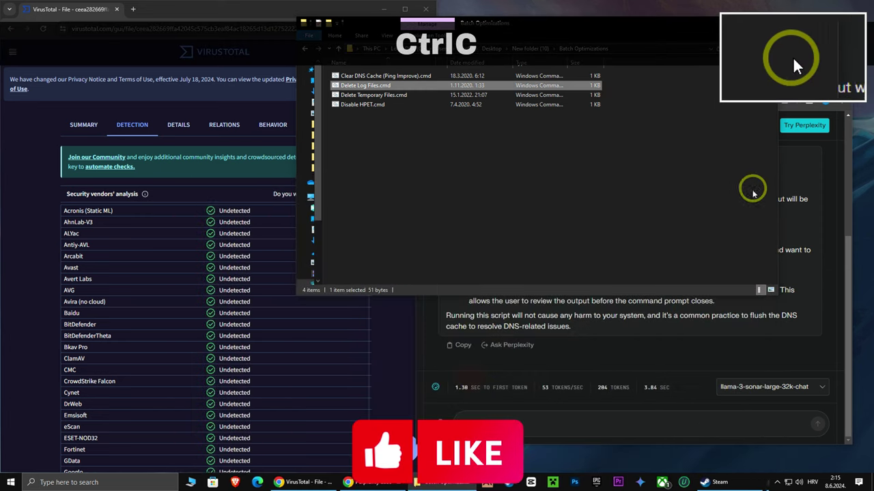
# Ask Perplexity Labs "safe?" with the copied log deletion script pasted into the same message
pyautogui.click(512, 422)
pyautogui.write('safe?')
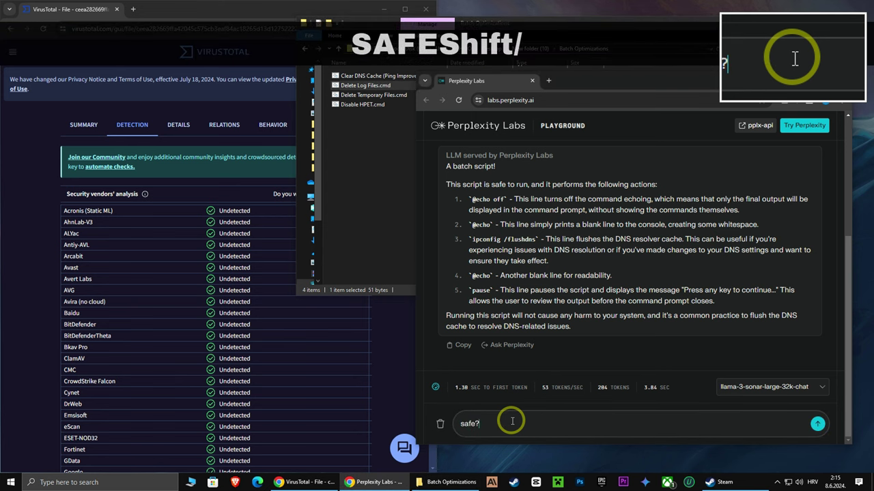
pyautogui.hotkey('ctrl', 'v')
pyautogui.press('Return')
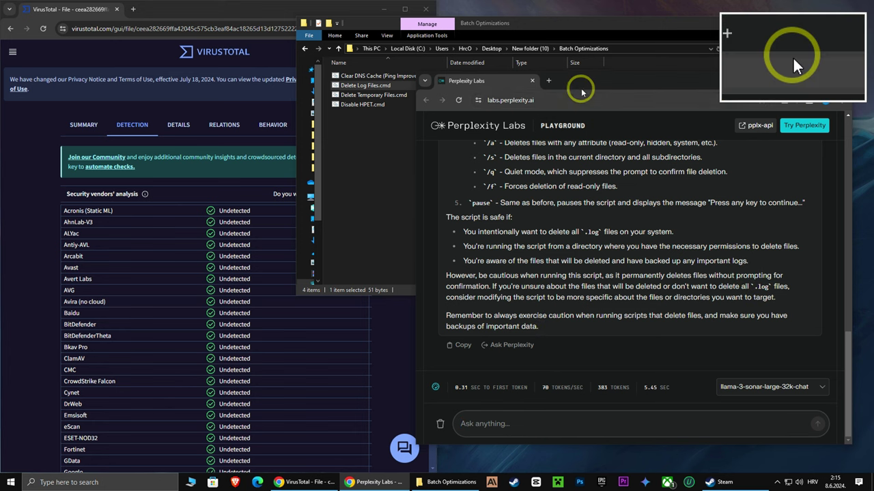
# Move the Perplexity Labs window clear of the script folder and run Delete Log Files.cmd as administrator
pyautogui.moveTo(584, 86); pyautogui.dragTo(584, 189)
pyautogui.rightClick(352, 86)
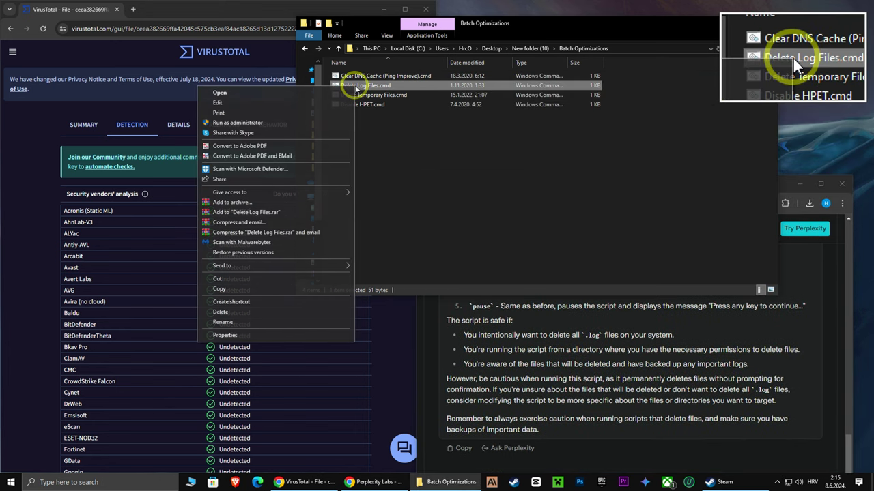
pyautogui.click(231, 124)
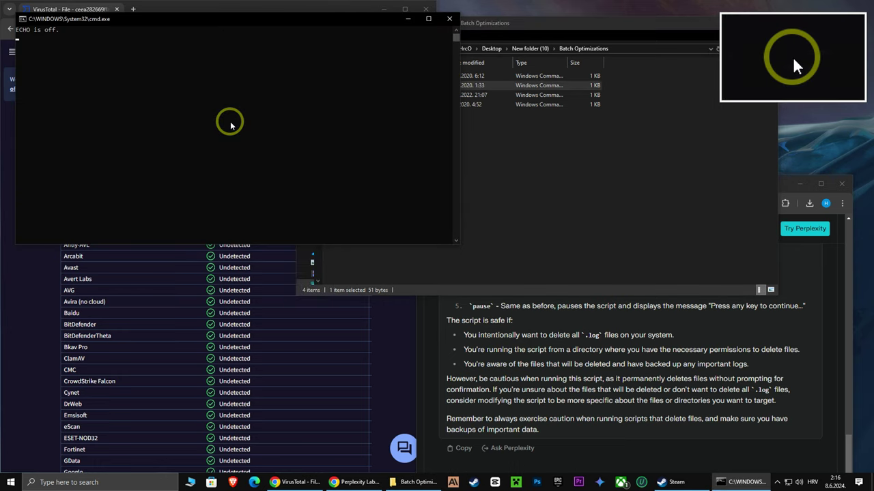
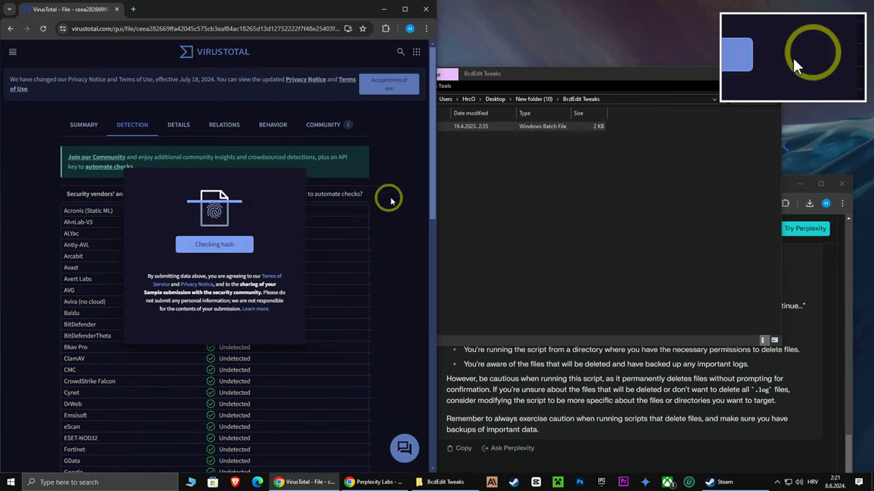
# Submit Latency BCD Tweaks.bat from the BcdEdit Tweaks folder to VirusTotal for scanning
pyautogui.moveTo(488, 74); pyautogui.dragTo(554, 64)
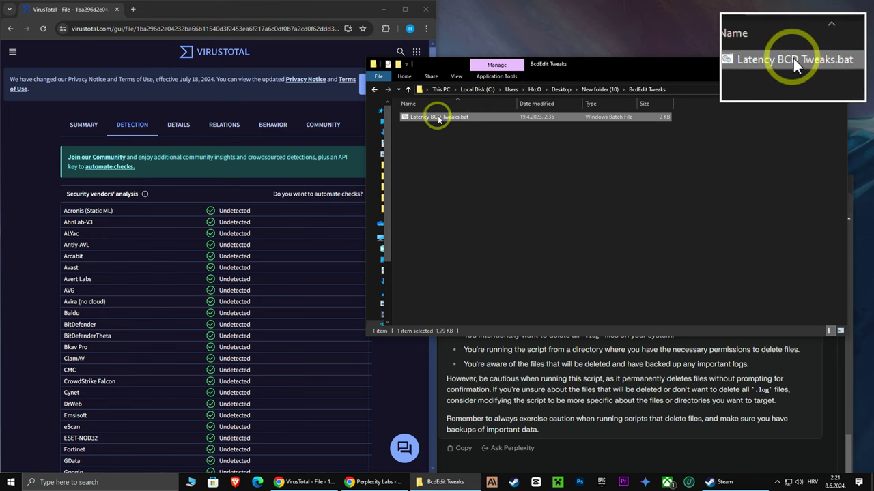
pyautogui.moveTo(402, 138); pyautogui.dragTo(251, 241)
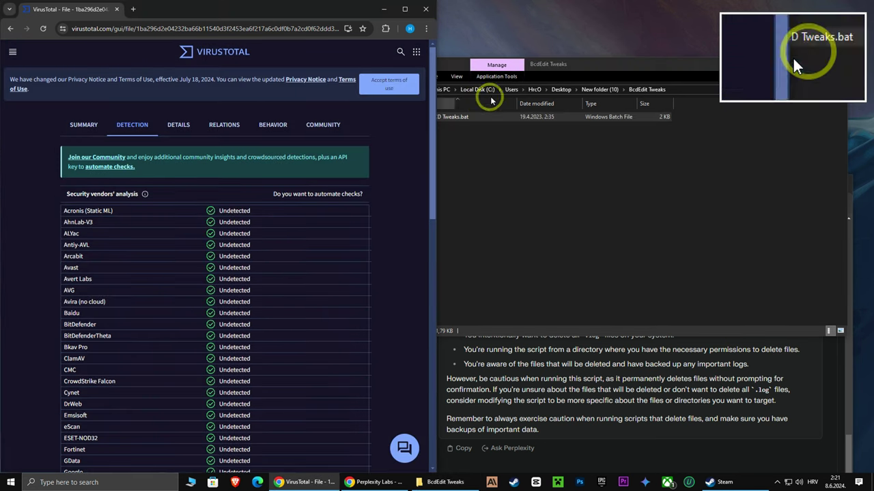
pyautogui.click(448, 117)
# Run Latency BCD Tweaks.bat as administrator, continue through its prompts and go back to New folder (10)
pyautogui.rightClick(445, 116)
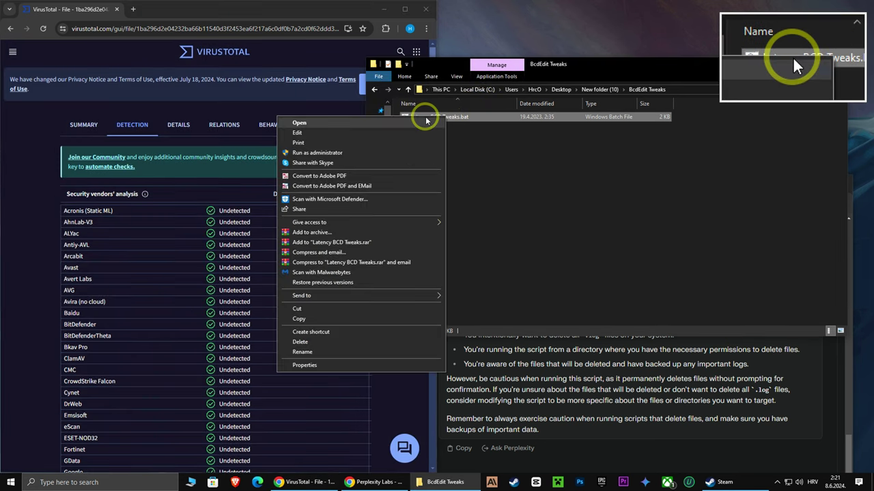
pyautogui.click(339, 153)
pyautogui.press('Return')
pyautogui.press('Return')
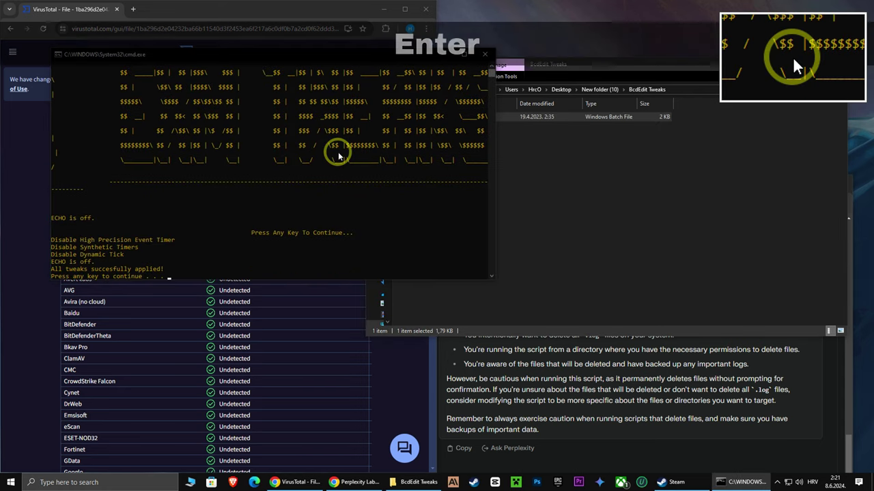
pyautogui.click(377, 90)
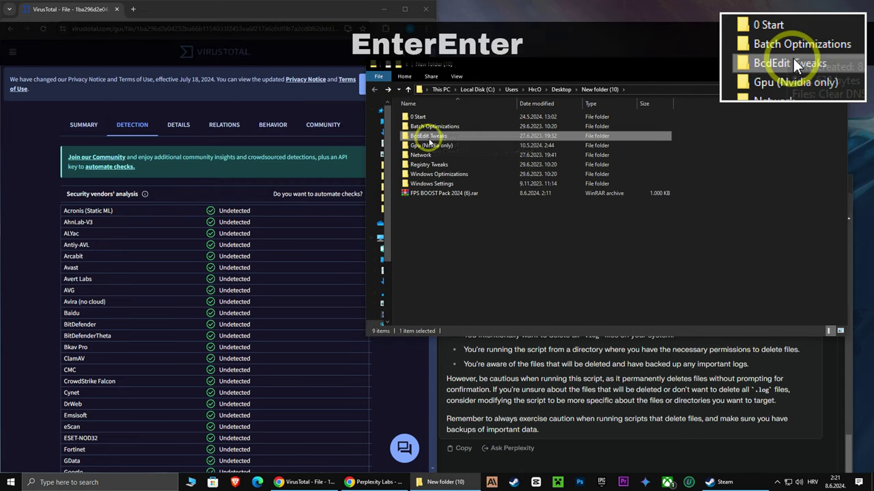
# Submit Advanced Hidden Nvidia Gpu Tweaks.bat from Gpu (Nvidia only) to VirusTotal for scanning and highlight its code insights summary
pyautogui.doubleClick(426, 146)
pyautogui.doubleClick(411, 117)
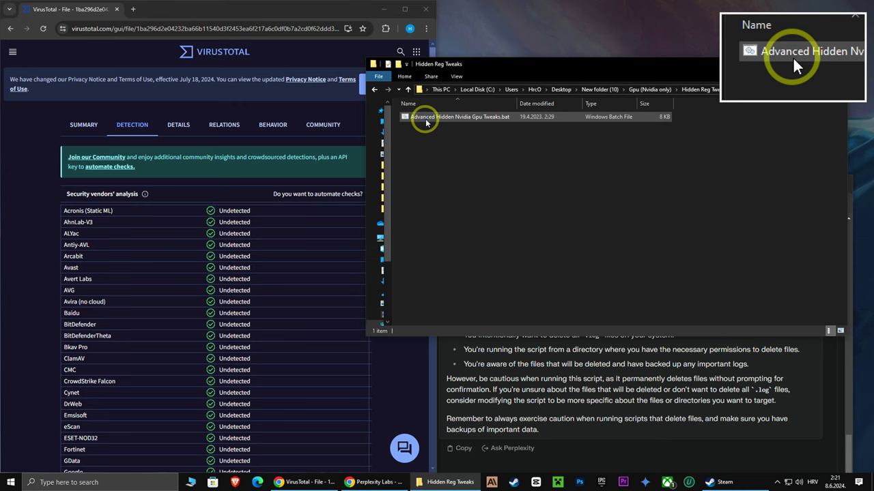
pyautogui.moveTo(412, 117); pyautogui.dragTo(273, 230)
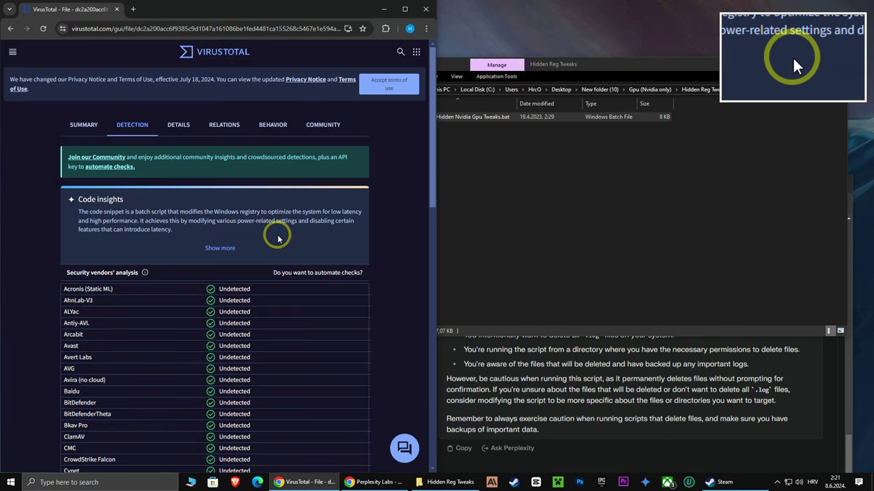
pyautogui.moveTo(80, 213); pyautogui.dragTo(162, 229)
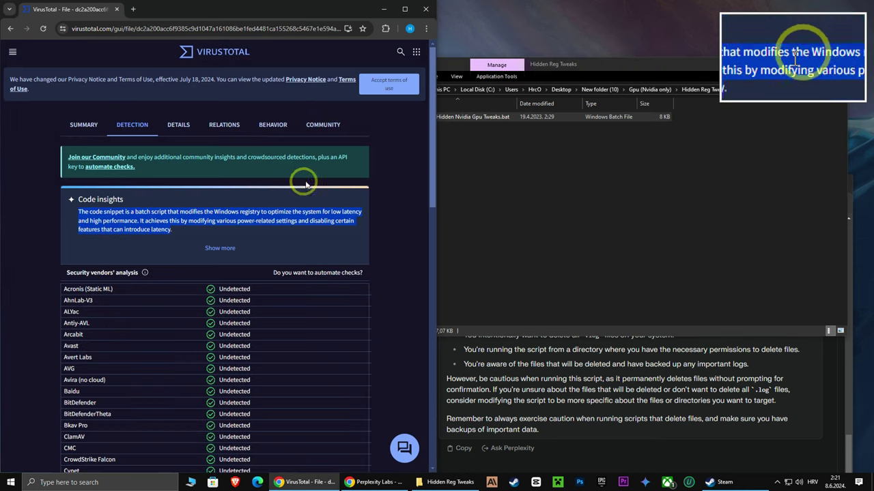
# Run Advanced Hidden Nvidia Gpu Tweaks.bat as administrator, continue through its prompts and go back to New folder (10)
pyautogui.click(450, 120)
pyautogui.rightClick(386, 117)
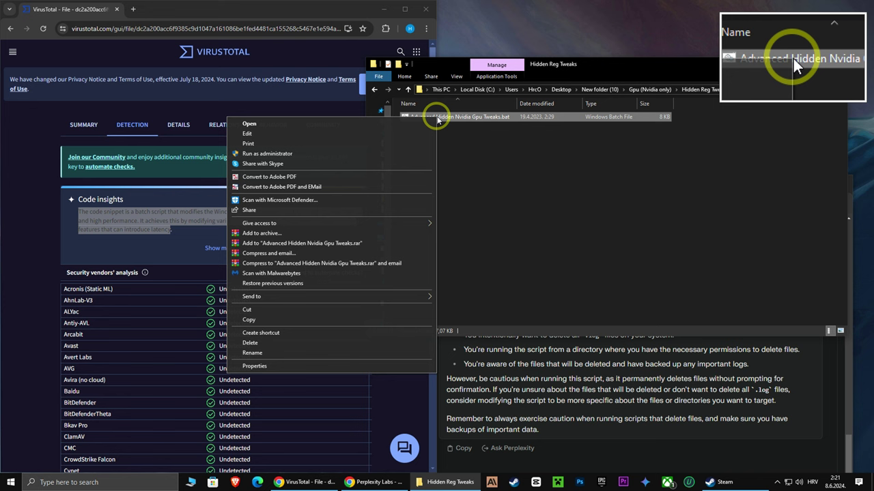
pyautogui.click(283, 150)
pyautogui.press('Return')
pyautogui.press('Return')
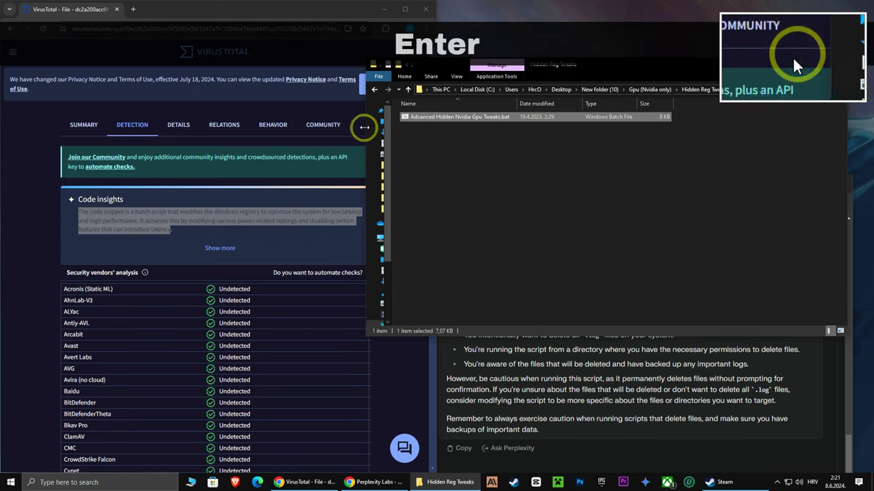
pyautogui.click(374, 90)
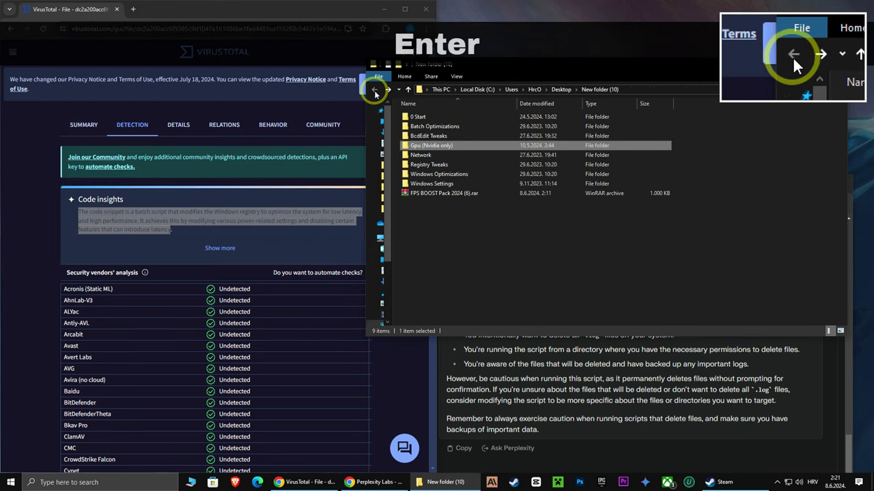
# Submit 2 Network Tweaks.bat from the Network folder to VirusTotal for scanning
pyautogui.doubleClick(422, 154)
pyautogui.click(420, 135)
pyautogui.moveTo(418, 137); pyautogui.dragTo(220, 287)
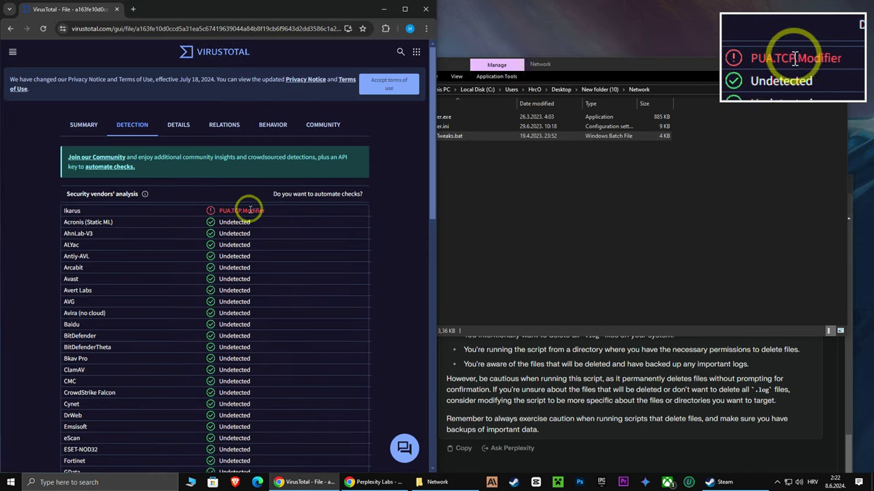
# Copy the entire script of 2 Network Tweaks.bat from Notepad and close the file
pyautogui.moveTo(565, 69); pyautogui.dragTo(366, 69)
pyautogui.rightClick(220, 140)
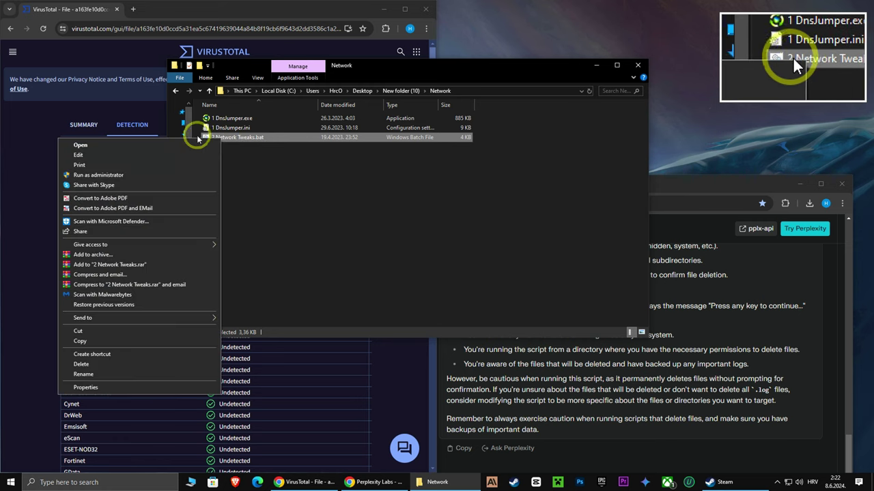
pyautogui.click(80, 155)
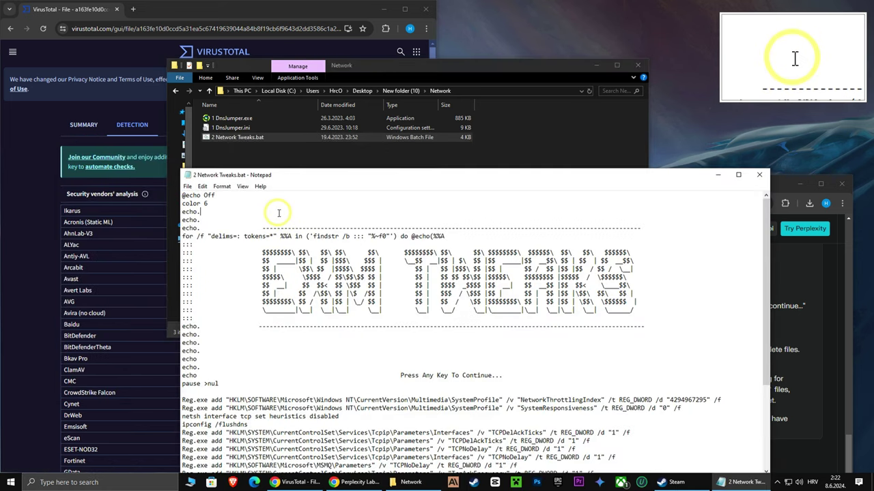
pyautogui.hotkey('ctrl', 'a')
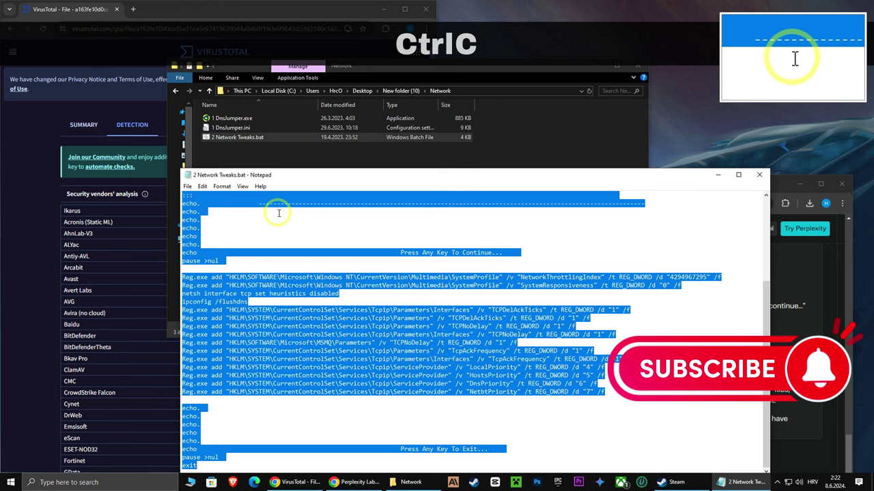
pyautogui.click(759, 175)
# Ask Perplexity Labs "safe?" with the copied network tweaks script pasted into the same message, and review the answer
pyautogui.moveTo(708, 187); pyautogui.dragTo(678, 104)
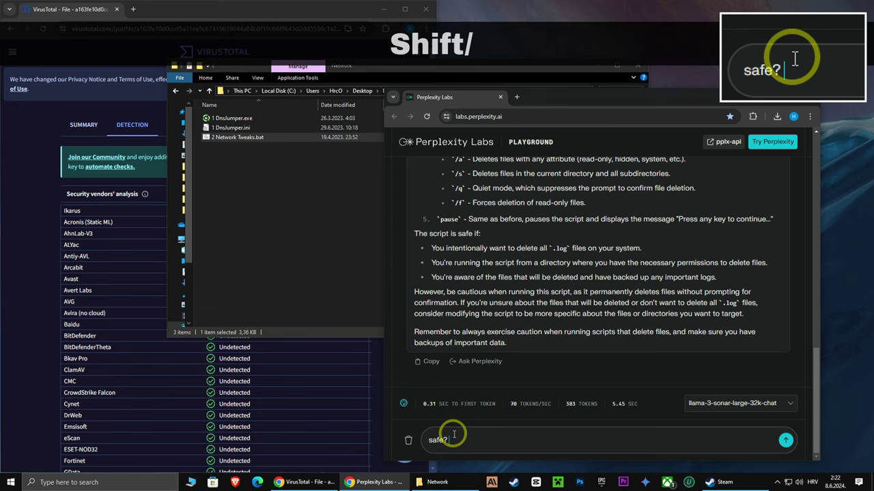
pyautogui.hotkey('ctrl', 'v')
pyautogui.press('Return')
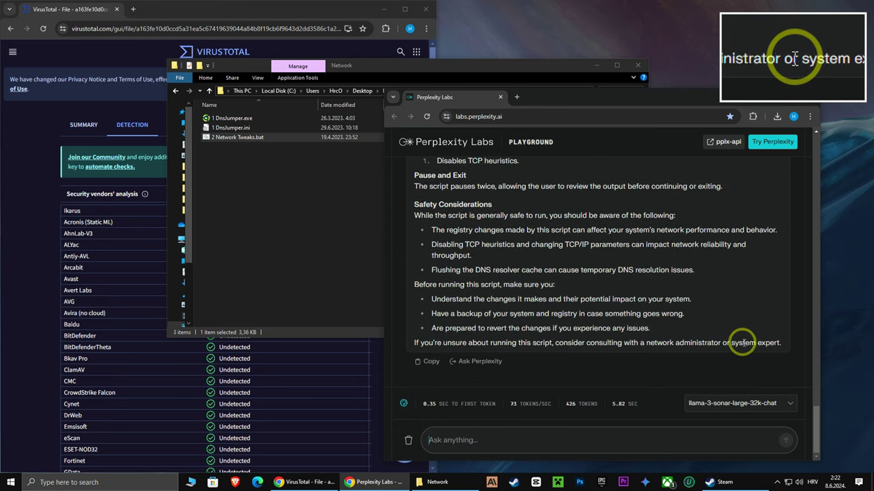
pyautogui.scroll(1, 551, 303)
# Run 2 Network Tweaks.bat as administrator, continue through its prompts and go back to New folder (10)
pyautogui.moveTo(517, 93); pyautogui.dragTo(523, 113)
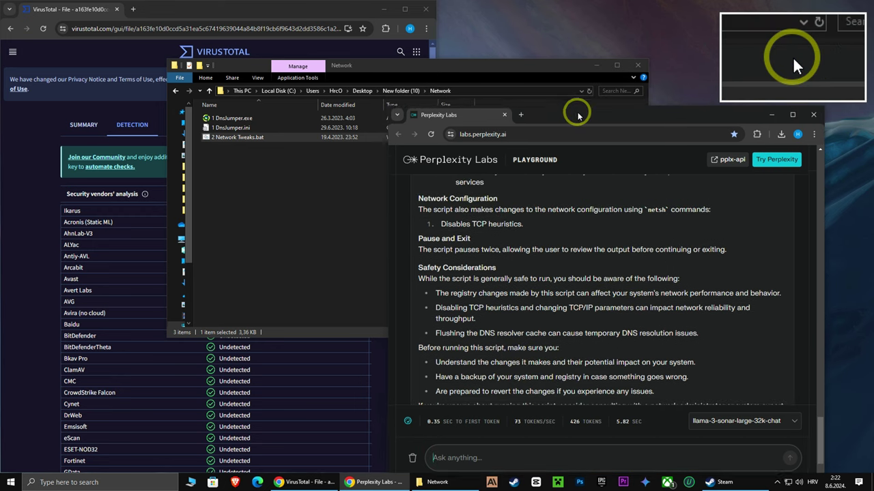
pyautogui.moveTo(437, 70); pyautogui.dragTo(481, 63)
pyautogui.rightClick(266, 130)
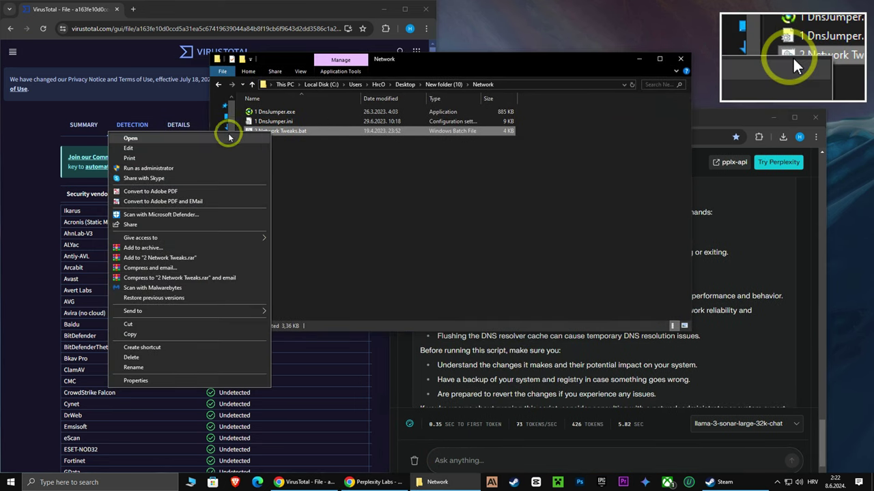
pyautogui.click(159, 168)
pyautogui.press('Return')
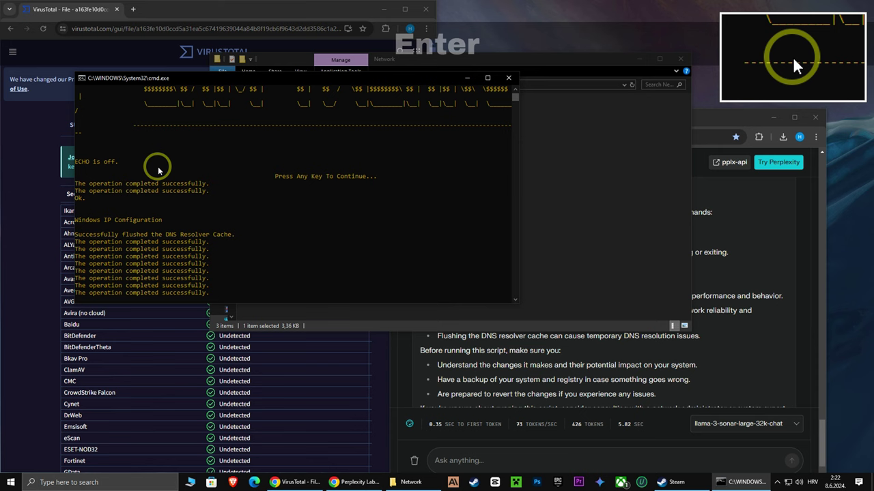
pyautogui.press('Return')
pyautogui.click(220, 85)
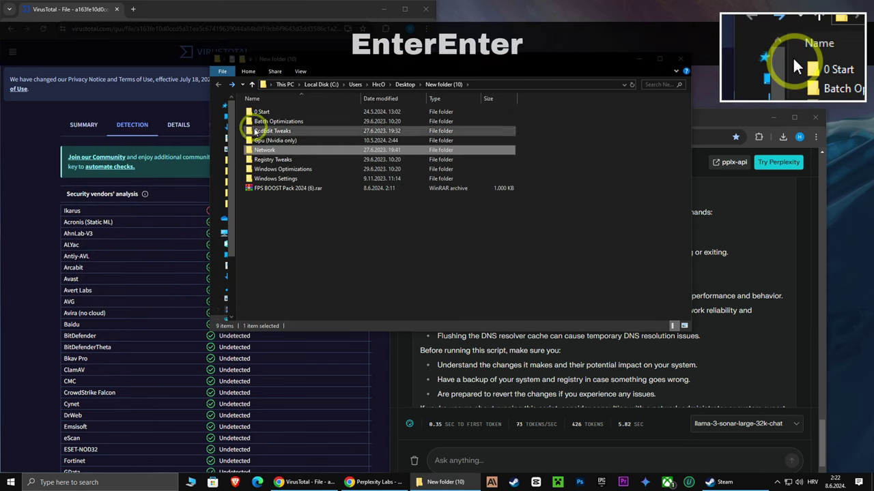
# Submit 85+ Registry Tweaks.bat from the 1 ABDO registry tweaks folder in Registry Tweaks to VirusTotal for scanning
pyautogui.doubleClick(287, 149)
pyautogui.moveTo(434, 66); pyautogui.dragTo(529, 100)
pyautogui.doubleClick(374, 146)
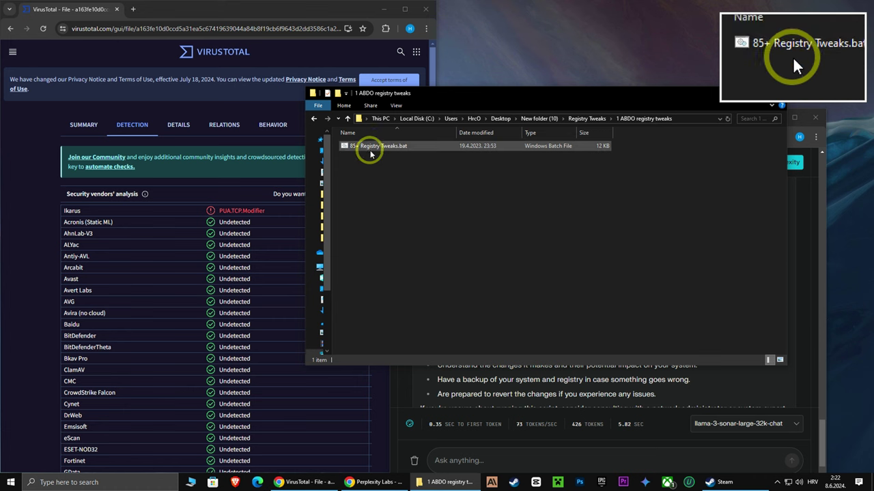
pyautogui.moveTo(375, 146); pyautogui.dragTo(164, 230)
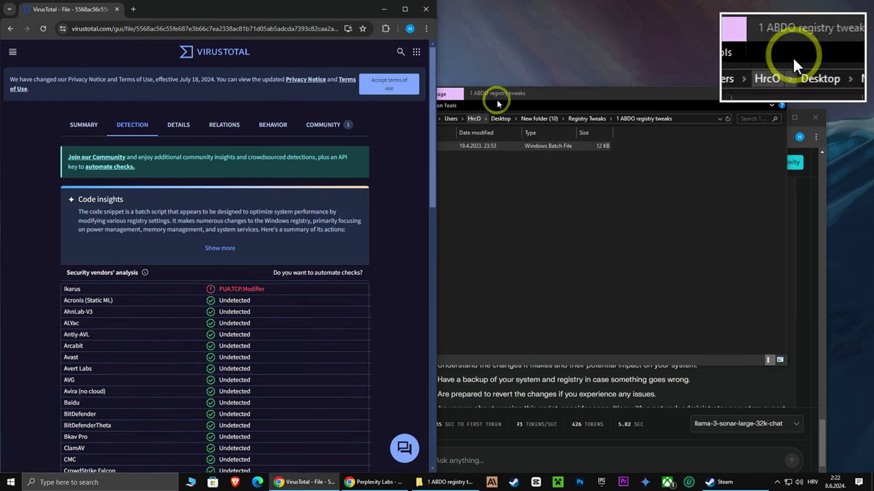
# Copy the entire script of 85+ Registry Tweaks.bat from Notepad and dismiss the Notepad window
pyautogui.moveTo(497, 101); pyautogui.dragTo(515, 82)
pyautogui.rightClick(384, 139)
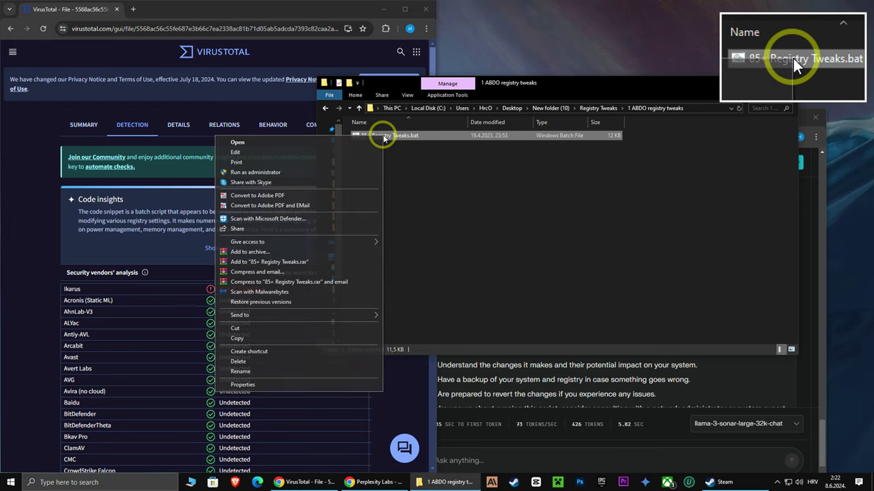
pyautogui.click(262, 142)
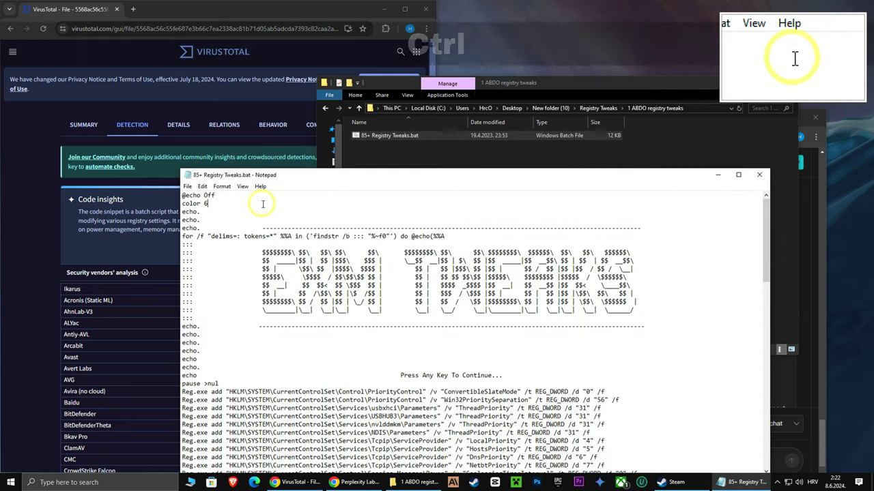
pyautogui.hotkey('ctrl', 'a')
pyautogui.hotkey('ctrl', 'c')
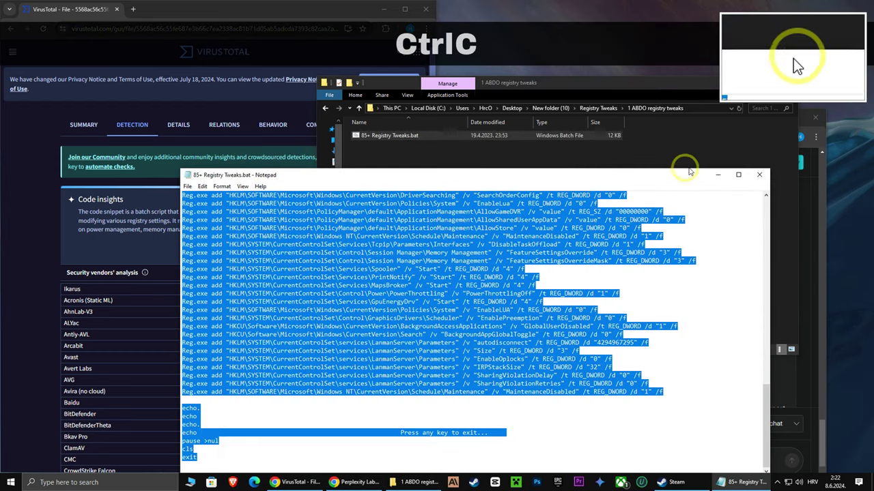
pyautogui.click(715, 177)
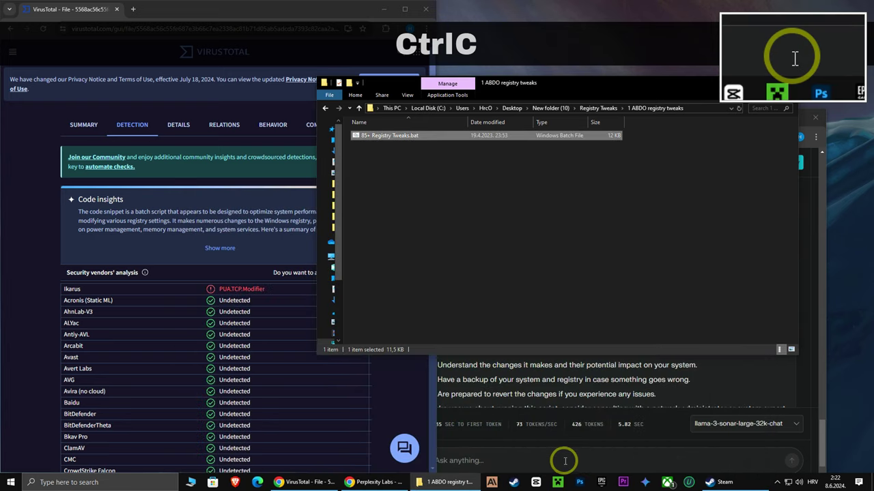
# Ask Perplexity Labs "safe?" with the copied registry tweaks script pasted into the same message
pyautogui.click(563, 459)
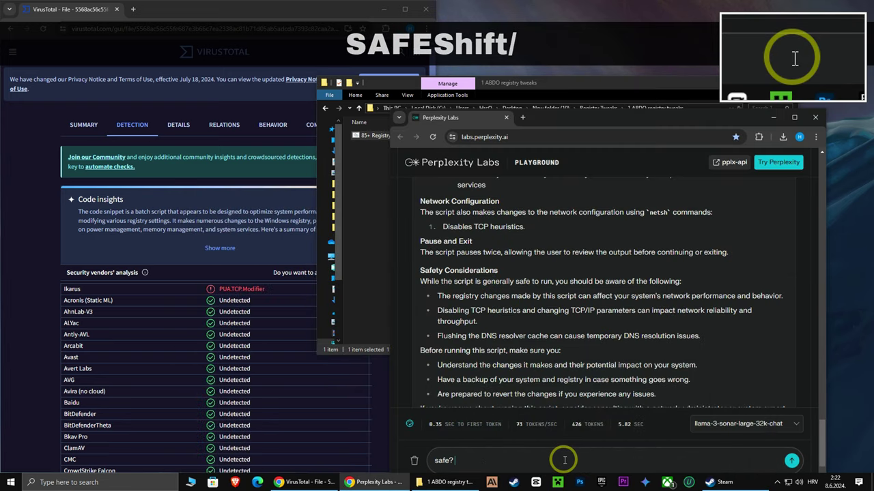
pyautogui.write('safe?')
pyautogui.hotkey('ctrl', 'v')
pyautogui.press('Return')
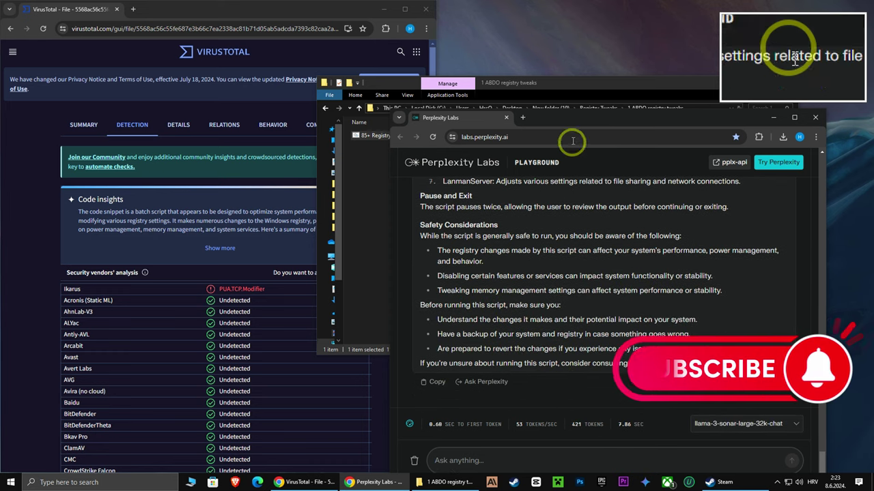
# Run 85+ Registry Tweaks.bat as administrator and continue through its prompts until it exits
pyautogui.click(565, 84)
pyautogui.rightClick(387, 127)
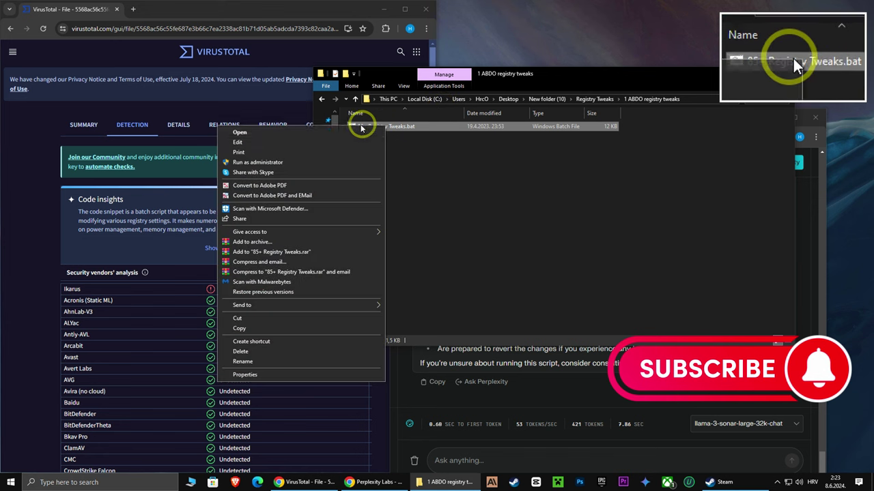
pyautogui.click(266, 162)
pyautogui.press('Return')
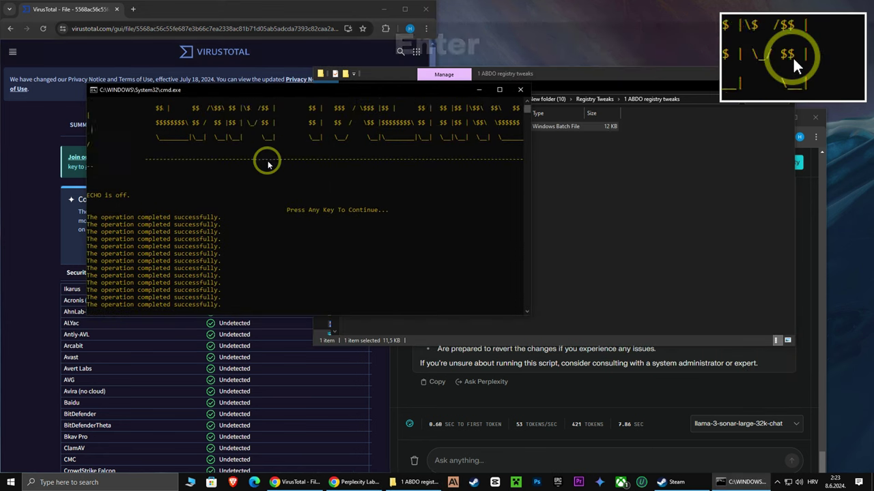
pyautogui.press('Return')
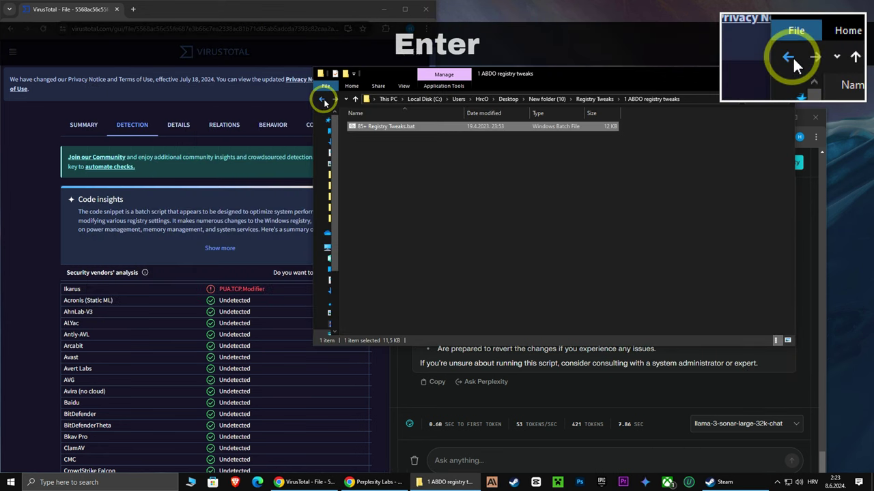
# Submit the 4GB to 64GB Ram.reg files from the 2 Svc Host Split folder to VirusTotal for scanning
pyautogui.click(324, 101)
pyautogui.doubleClick(369, 135)
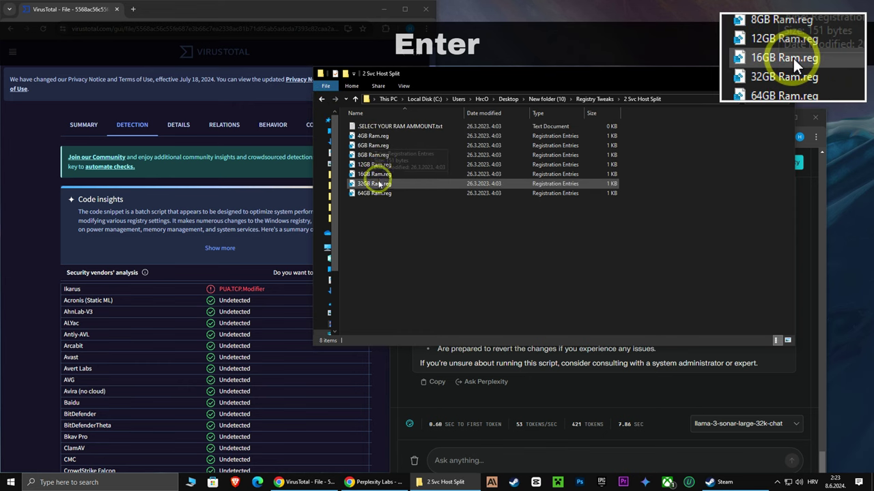
pyautogui.moveTo(371, 206); pyautogui.dragTo(369, 137)
pyautogui.moveTo(290, 178); pyautogui.dragTo(205, 258)
pyautogui.click(517, 80)
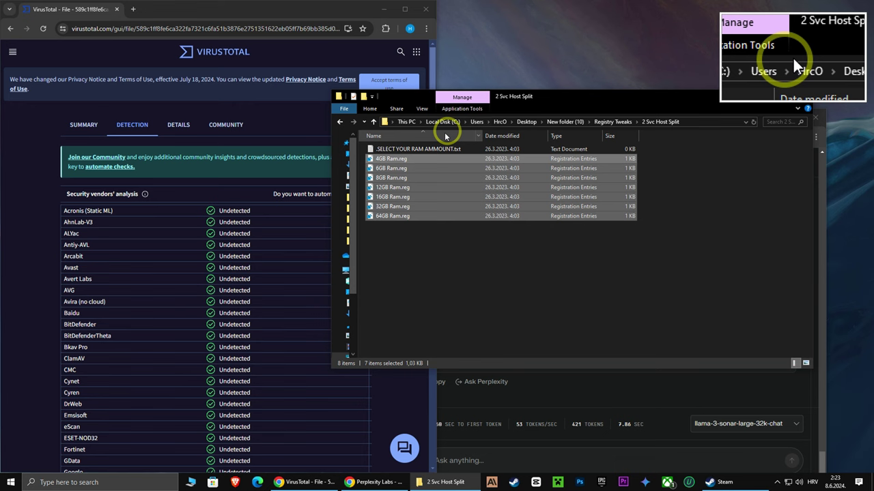
# Merge 16GB Ram.reg into the Windows registry and accept the confirmation dialogs
pyautogui.click(386, 197)
pyautogui.rightClick(385, 196)
pyautogui.click(303, 205)
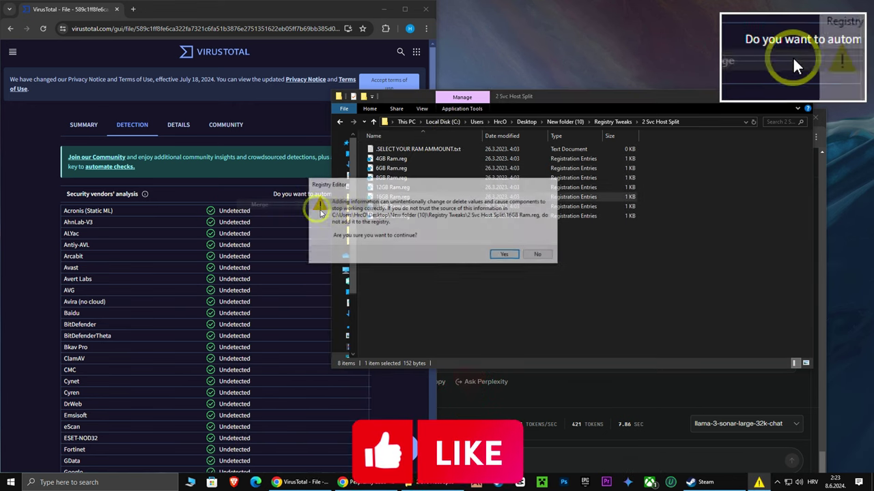
pyautogui.click(503, 255)
pyautogui.click(539, 242)
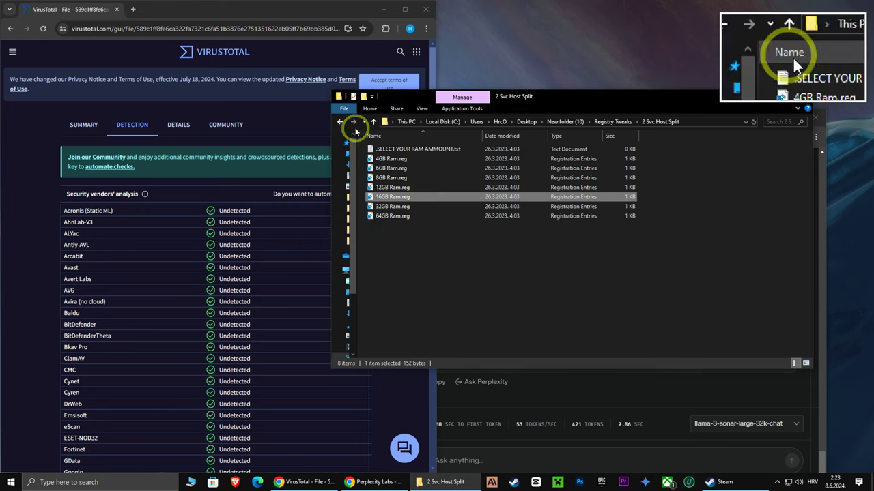
# Go back to the Registry Tweaks folder and merge Full Screen Optimization.reg into the registry
pyautogui.click(340, 122)
pyautogui.click(399, 170)
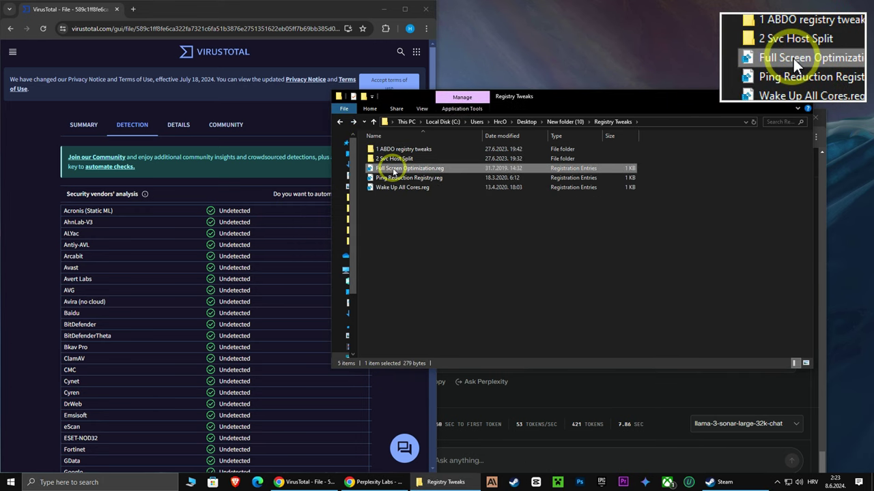
pyautogui.rightClick(399, 170)
pyautogui.click(307, 170)
pyautogui.click(500, 257)
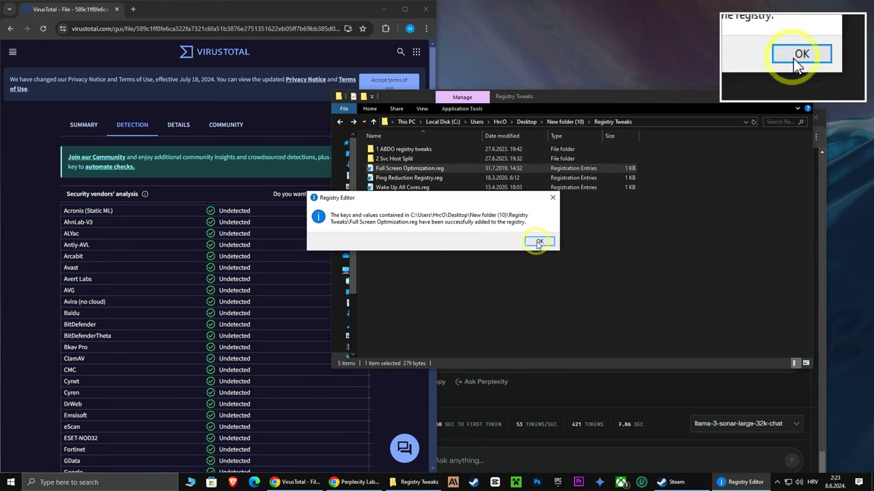
pyautogui.click(538, 240)
# Merge Ping Reduction Registry.reg into the registry and accept the confirmation dialogs
pyautogui.click(402, 178)
pyautogui.rightClick(400, 179)
pyautogui.click(333, 187)
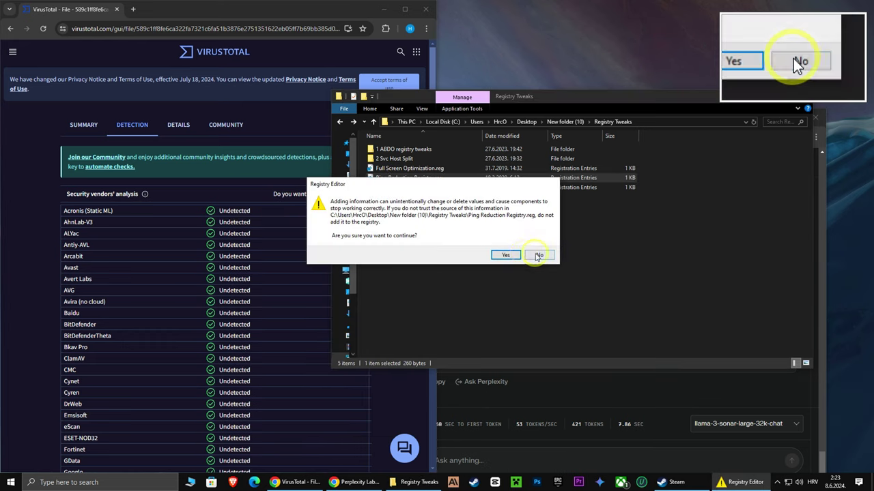
pyautogui.click(518, 256)
pyautogui.click(538, 241)
# Merge Wake Up All Cores.reg into the registry and accept the confirmation dialogs
pyautogui.click(401, 188)
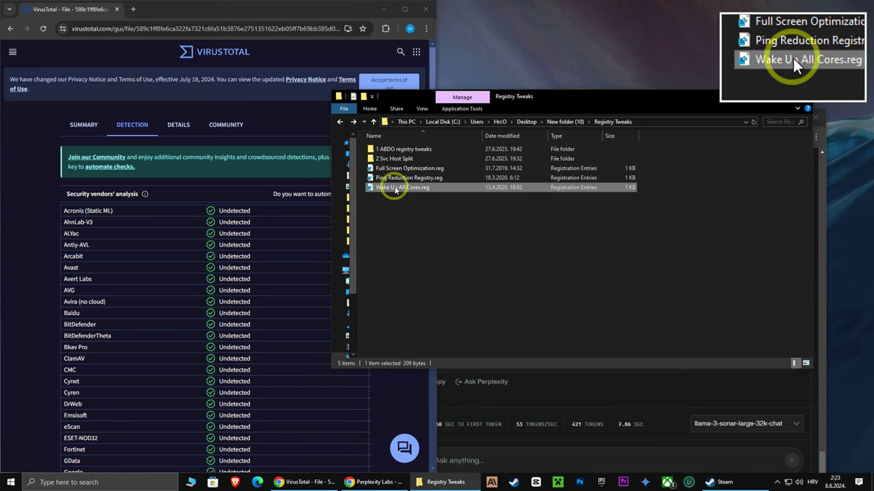
pyautogui.rightClick(393, 187)
pyautogui.click(265, 183)
pyautogui.click(503, 255)
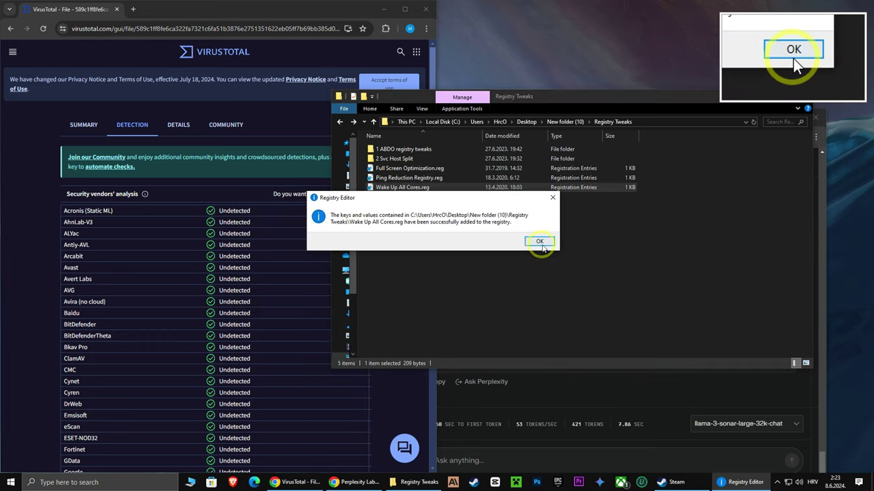
pyautogui.click(536, 240)
# Submit the four .reg files from the Windows Optimizations folder to VirusTotal for scanning
pyautogui.click(341, 122)
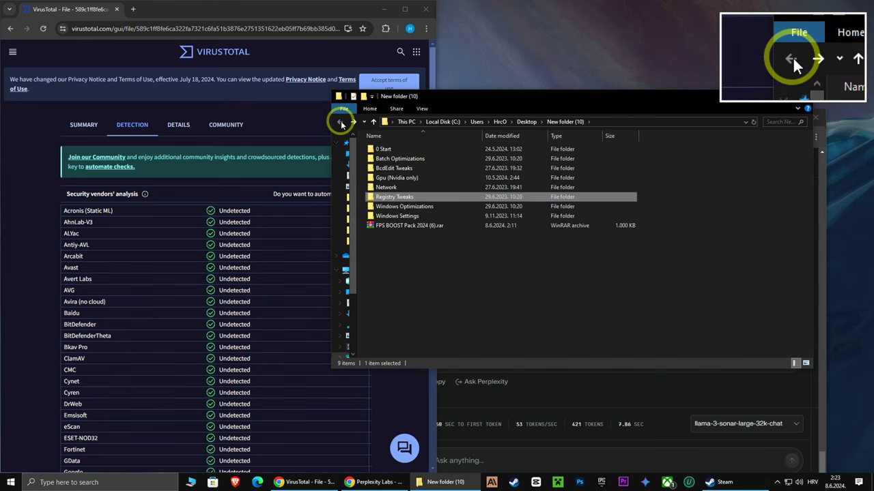
pyautogui.doubleClick(407, 206)
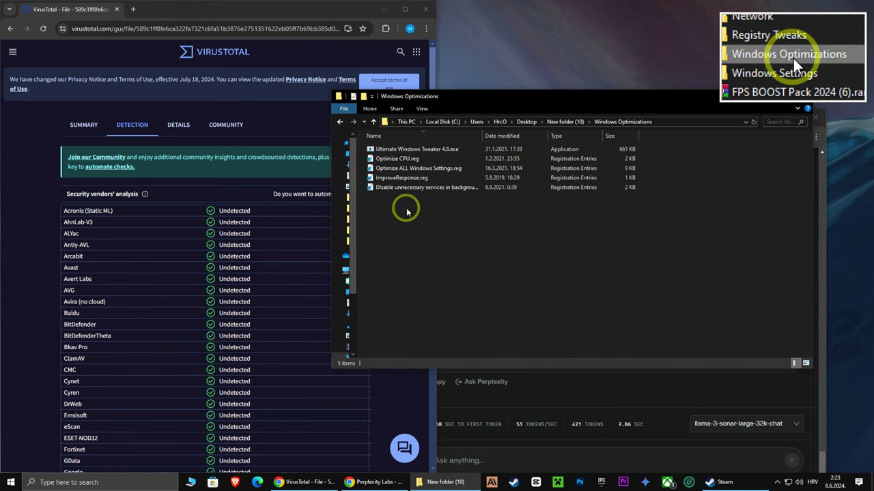
pyautogui.click(405, 187)
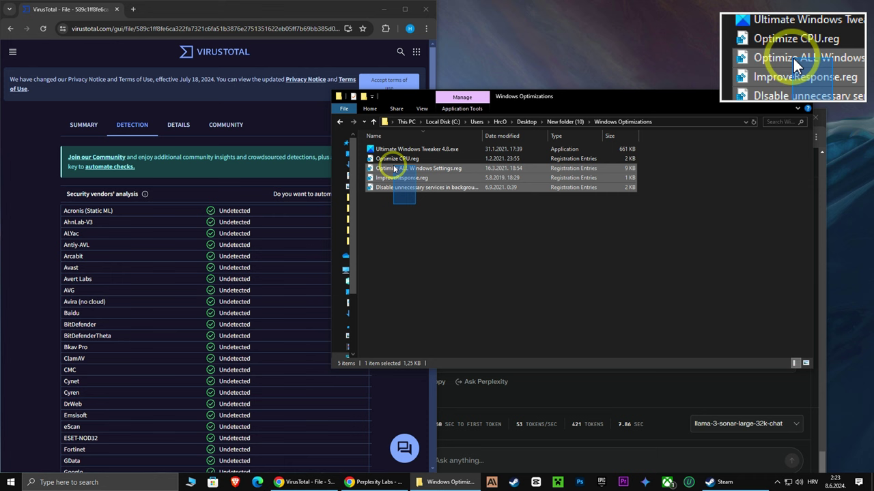
pyautogui.moveTo(392, 162); pyautogui.dragTo(240, 210)
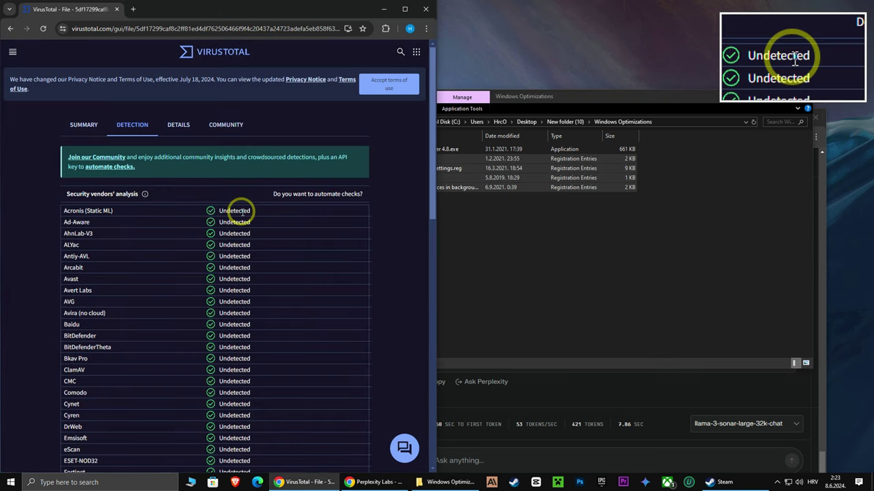
# Merge Optimize CPU.reg into the registry and accept the confirmation dialogs
pyautogui.click(459, 162)
pyautogui.rightClick(410, 161)
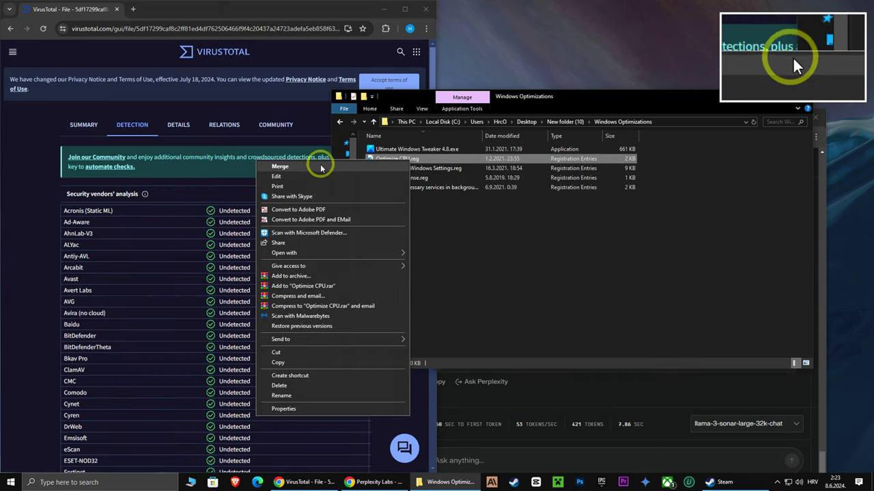
pyautogui.click(322, 164)
pyautogui.click(503, 253)
pyautogui.click(537, 242)
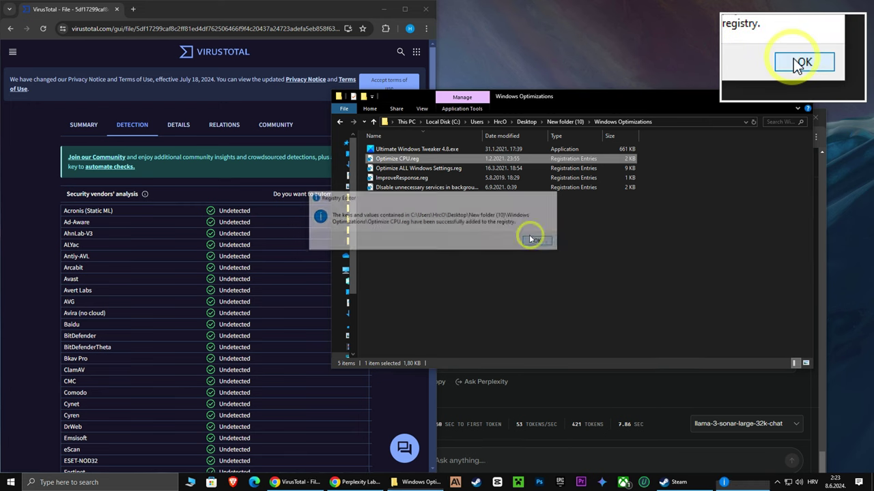
# Merge Optimize ALL Windows Settings.reg into the registry and accept the confirmation dialogs
pyautogui.rightClick(406, 168)
pyautogui.click(229, 171)
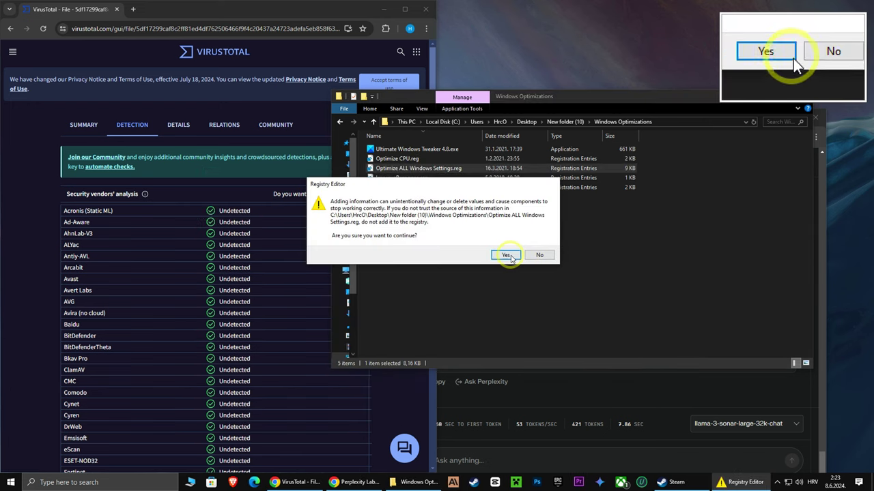
pyautogui.click(504, 254)
pyautogui.click(538, 243)
# Merge ImproveResponse.reg into the registry and accept the confirmation dialogs
pyautogui.click(403, 178)
pyautogui.rightClick(402, 178)
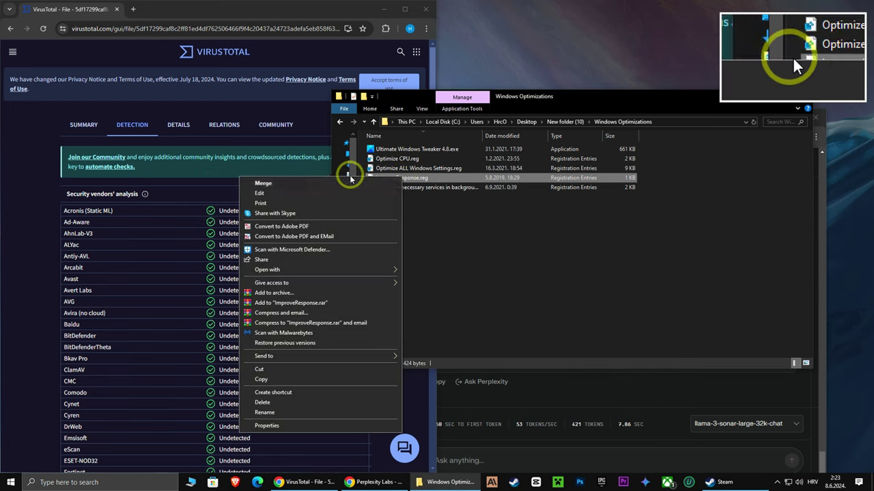
pyautogui.click(321, 166)
pyautogui.click(503, 254)
pyautogui.click(538, 243)
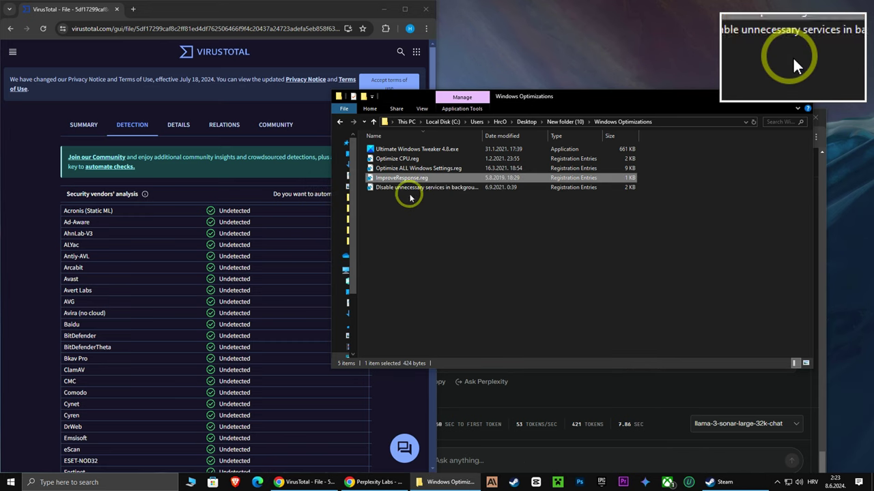
# Merge the registry file that disables unnecessary background services and accept the confirmation dialogs
pyautogui.click(403, 187)
pyautogui.rightClick(403, 187)
pyautogui.click(299, 187)
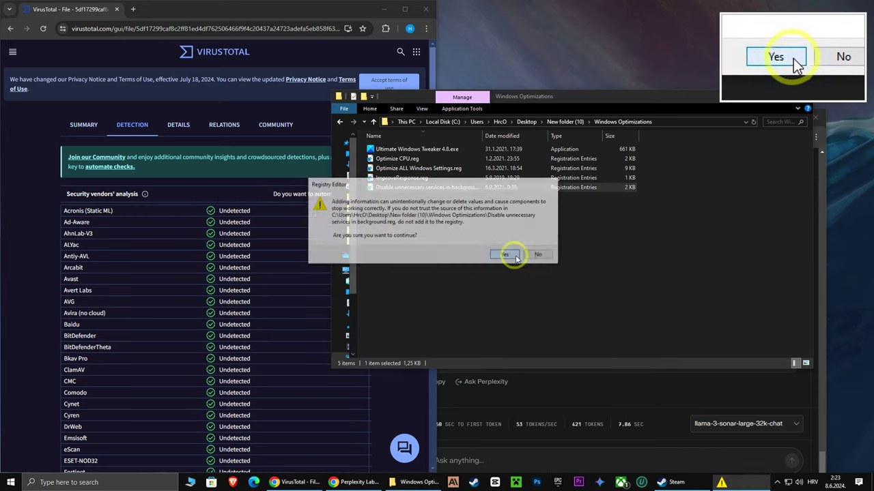
pyautogui.click(505, 255)
pyautogui.click(536, 247)
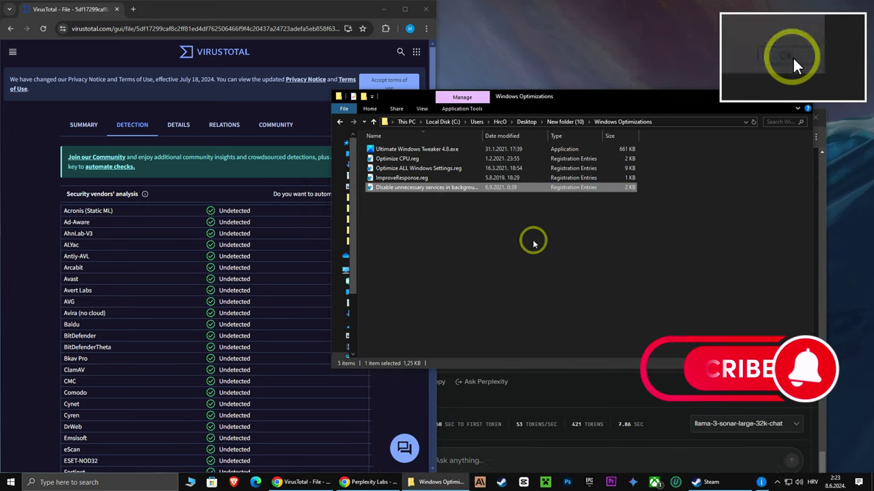
# Submit Windows Settings.bat from the Windows Settings folder to VirusTotal and return to the file's folder
pyautogui.click(342, 123)
pyautogui.doubleClick(394, 217)
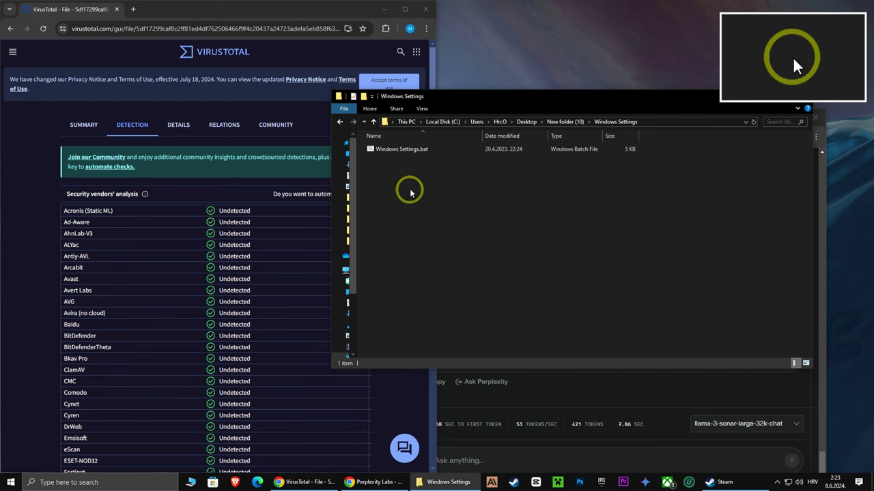
pyautogui.moveTo(410, 190); pyautogui.dragTo(251, 209)
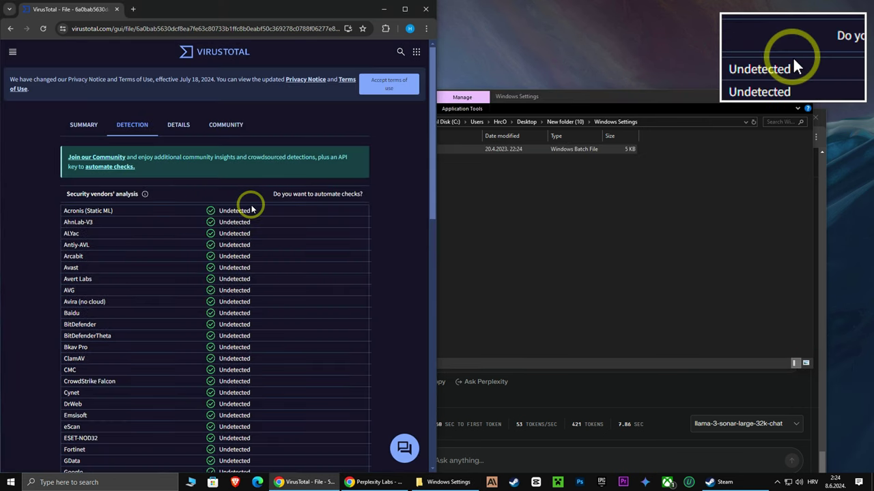
pyautogui.click(498, 95)
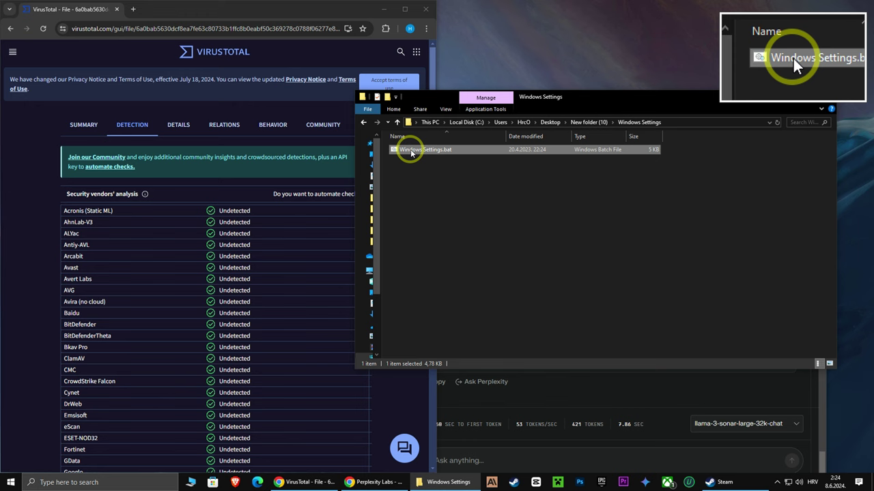
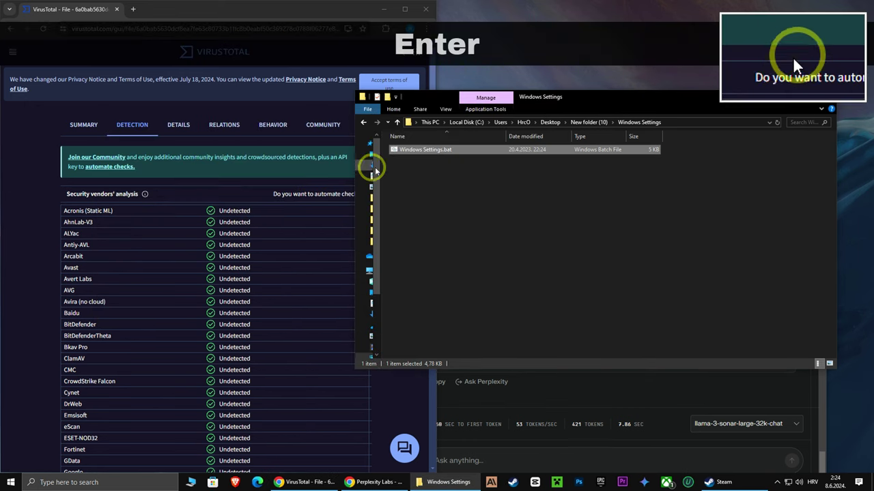
# Close the Windows Settings folder, Perplexity Labs and VirusTotal windows
pyautogui.click(683, 112)
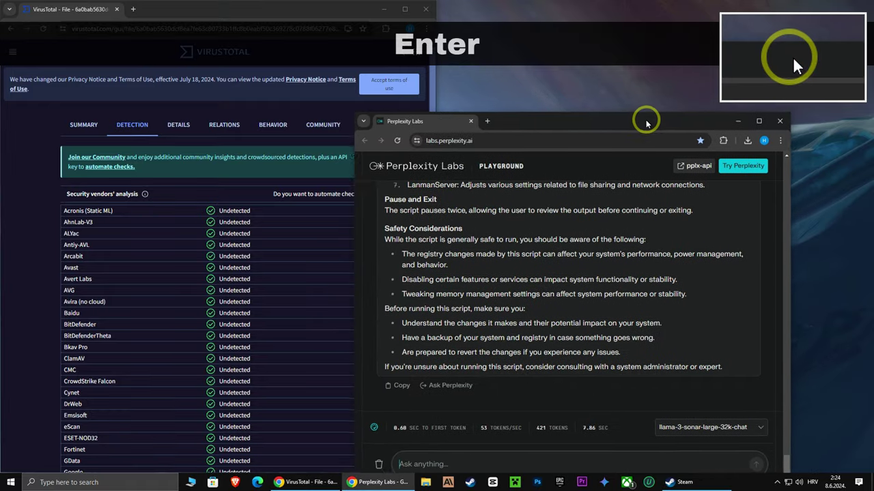
pyautogui.click(682, 117)
pyautogui.moveTo(333, 14); pyautogui.dragTo(485, 85)
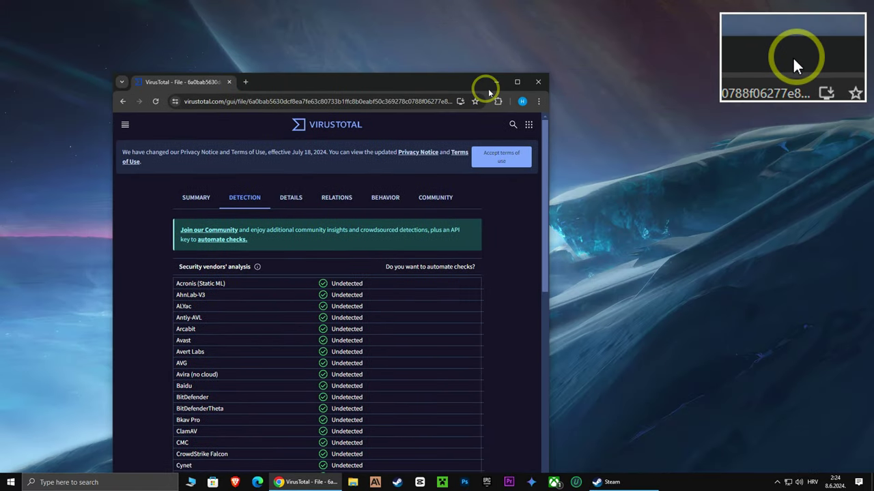
pyautogui.click(544, 84)
# Switch to Steam, launch Destiny 2 and open the in-game video settings
pyautogui.click(558, 481)
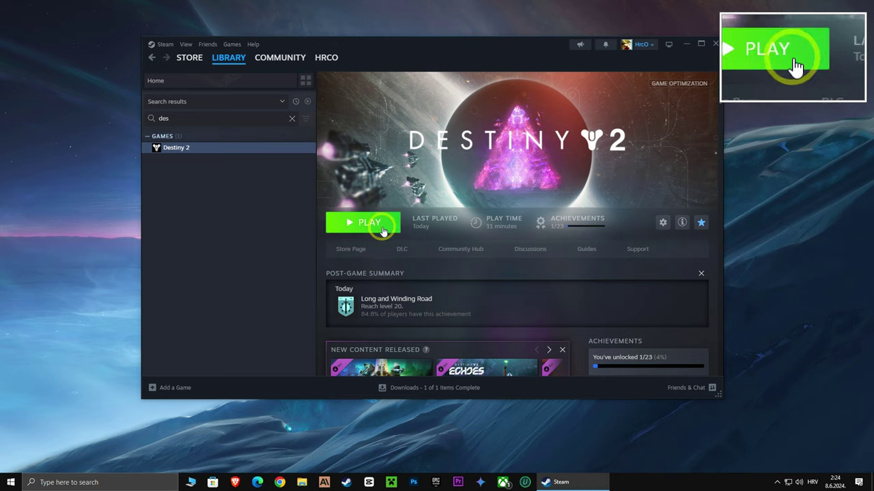
pyautogui.click(383, 230)
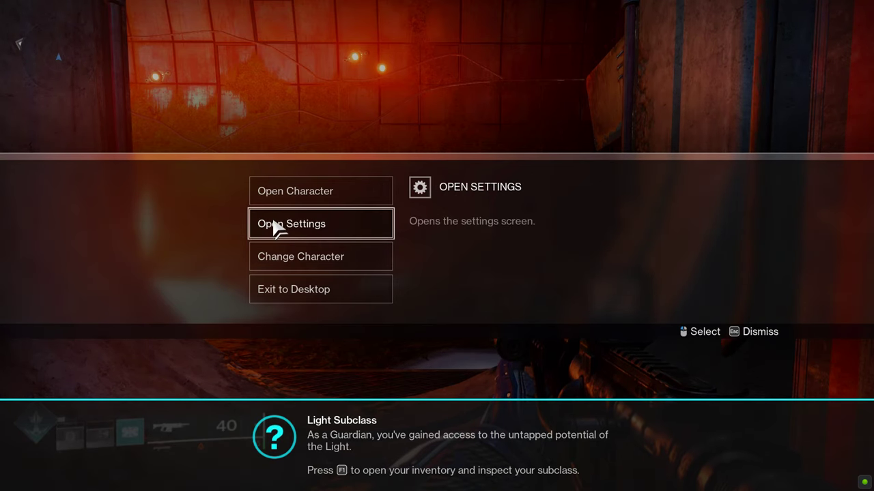
pyautogui.click(273, 222)
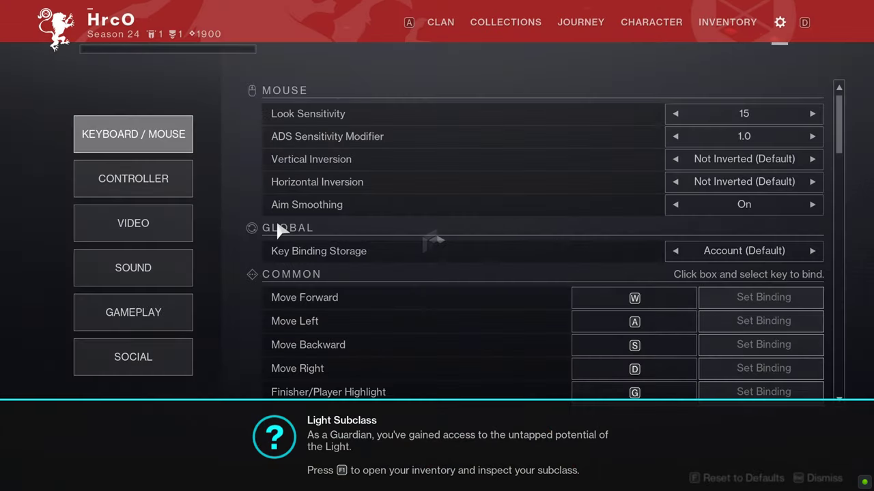
pyautogui.click(142, 220)
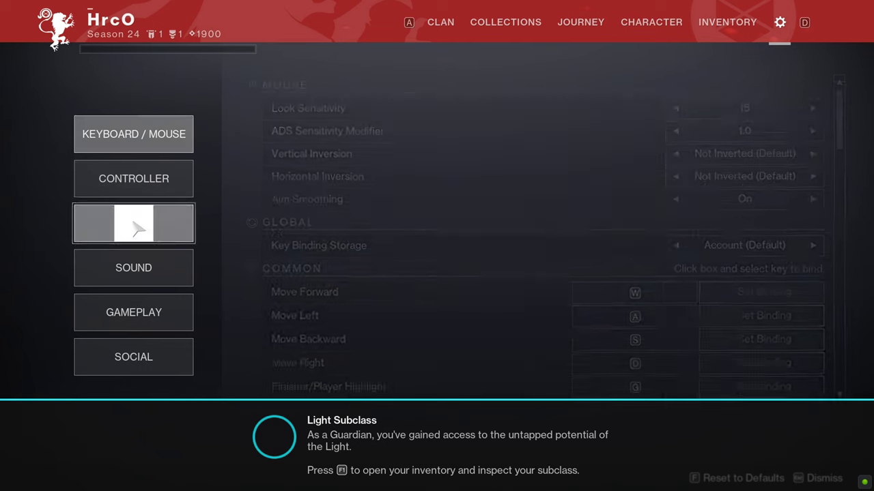
# Set Window Mode to Fullscreen and Resolution to 1920 x 1080
pyautogui.click(761, 114)
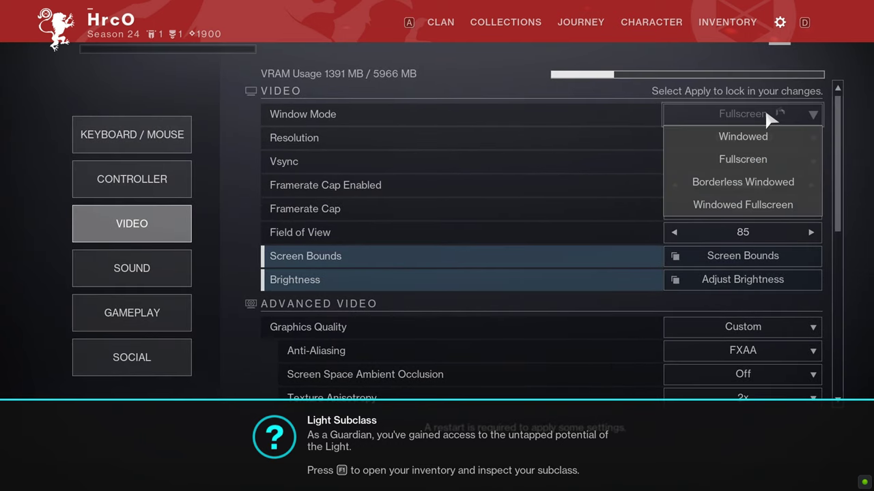
pyautogui.click(700, 158)
pyautogui.click(740, 139)
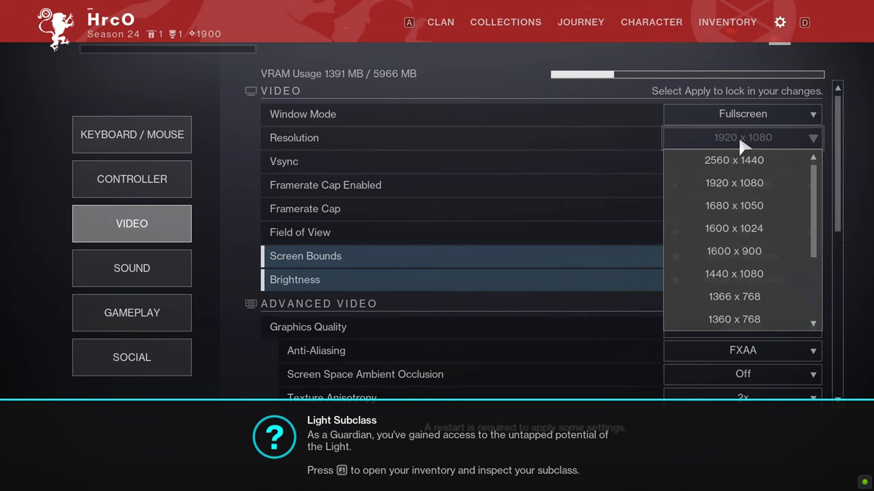
pyautogui.click(742, 191)
# Set Vsync to Off and Framerate Cap Enabled to Off (Default)
pyautogui.click(740, 171)
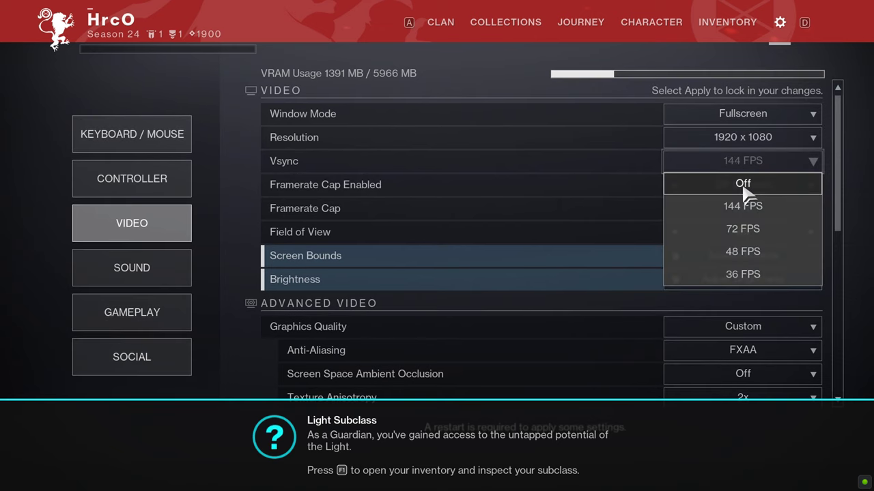
pyautogui.click(746, 194)
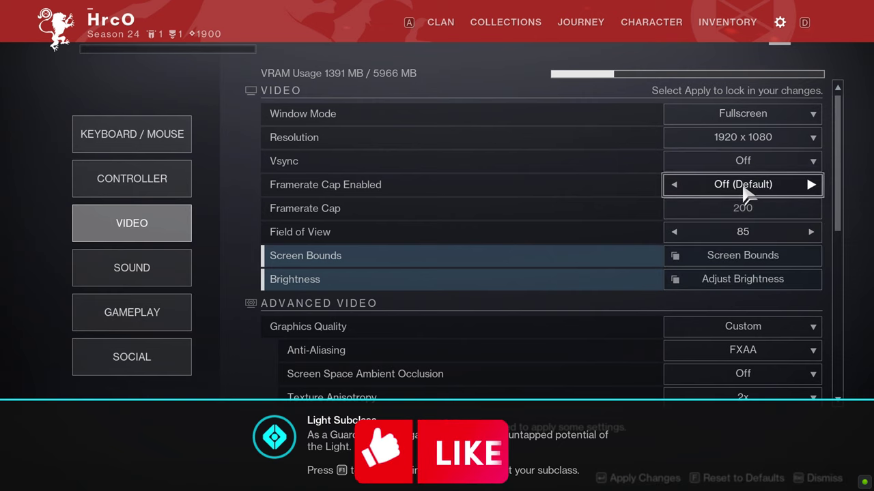
pyautogui.click(734, 197)
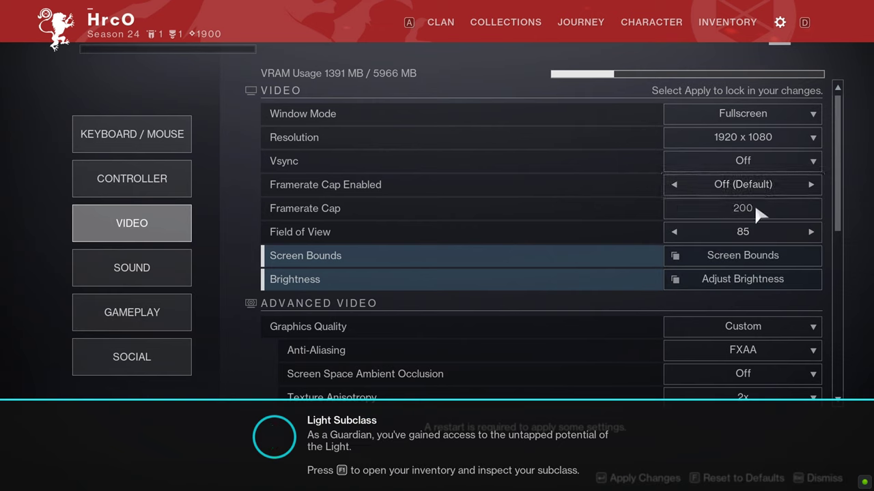
# In the advanced video settings, set Graphics Quality to Custom and Anti-Aliasing to FXAA
pyautogui.scroll(-2, 754, 290)
pyautogui.click(742, 281)
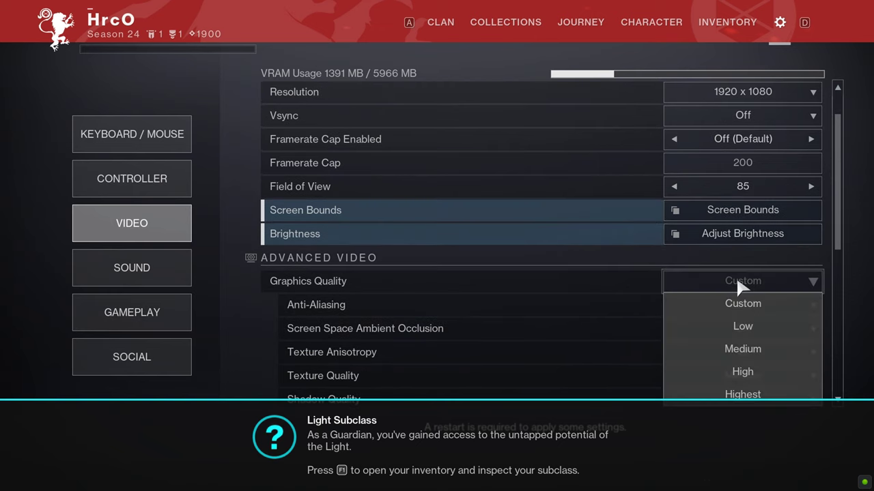
pyautogui.click(746, 302)
pyautogui.scroll(-2, 761, 293)
pyautogui.click(742, 260)
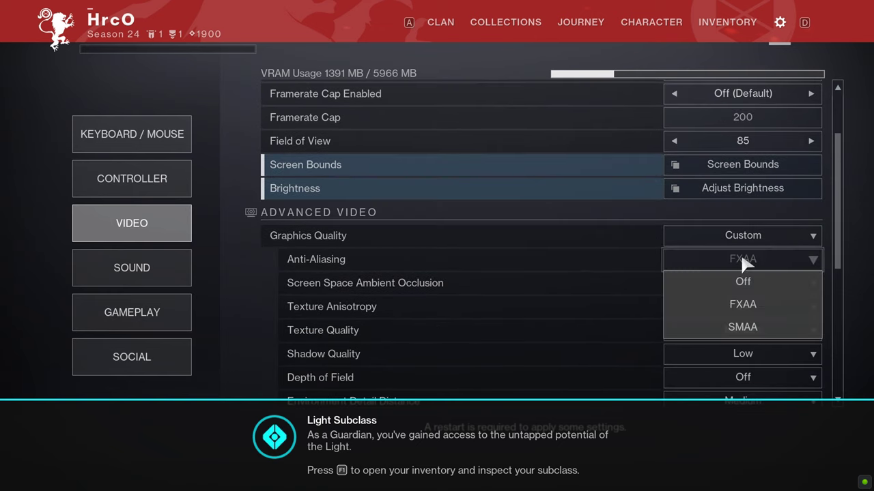
pyautogui.click(751, 307)
# Set Screen Space Ambient Occlusion and Texture Anisotropy to Off
pyautogui.scroll(-2, 754, 261)
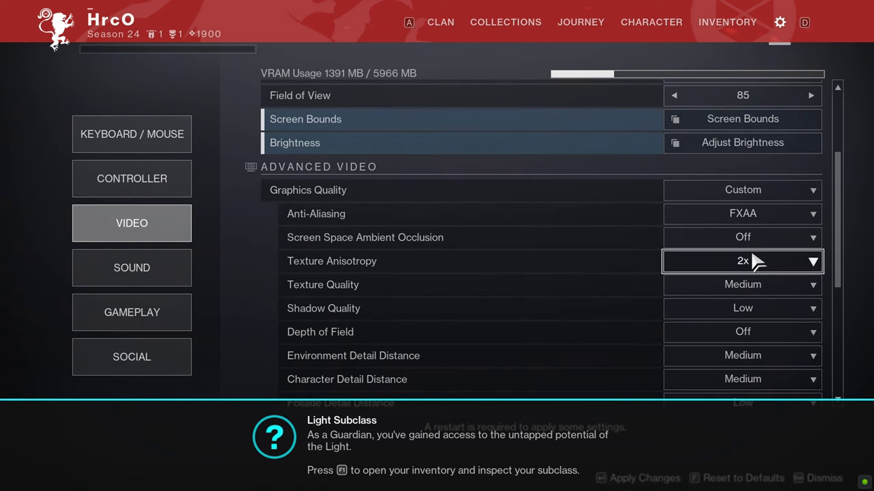
pyautogui.click(742, 238)
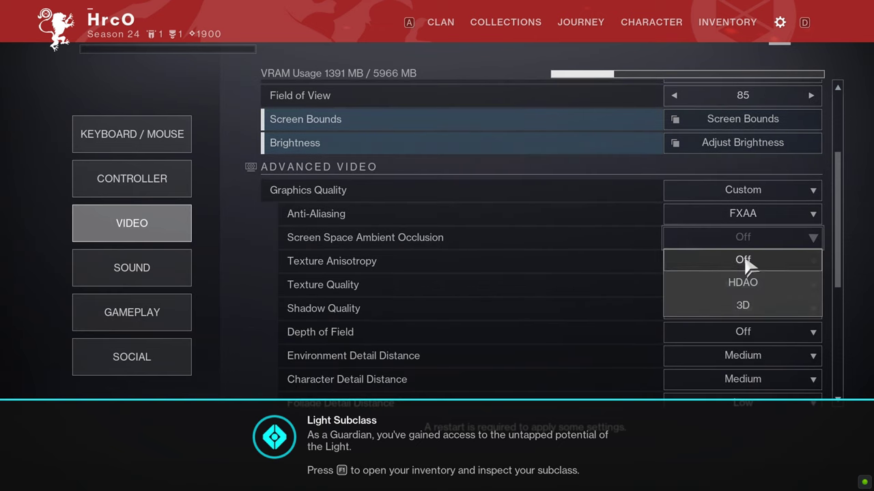
pyautogui.click(744, 260)
pyautogui.scroll(-1, 751, 250)
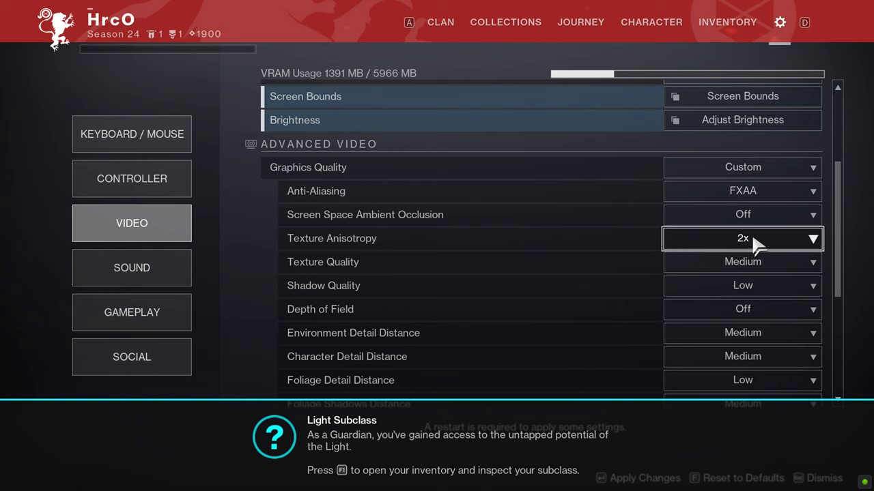
pyautogui.click(755, 244)
pyautogui.click(761, 258)
# Set Texture Quality to Medium and Shadow Quality to Low
pyautogui.scroll(-1, 765, 254)
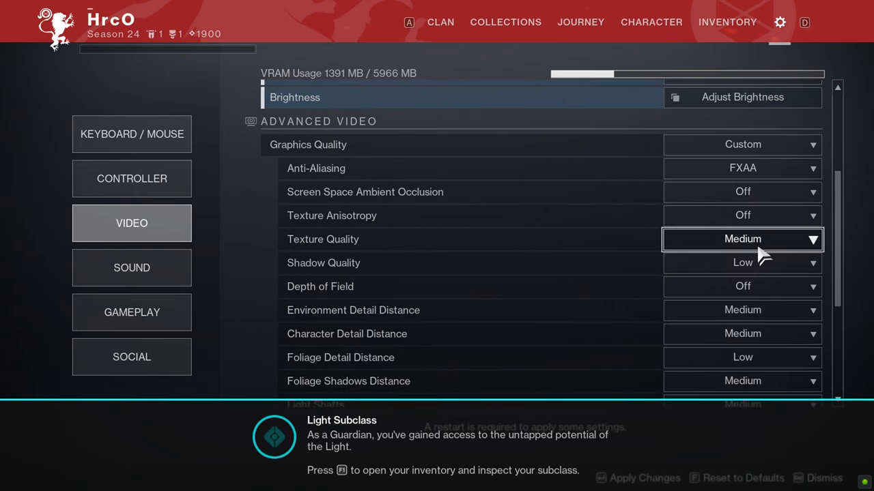
pyautogui.click(759, 249)
pyautogui.click(748, 307)
pyautogui.scroll(-1, 771, 257)
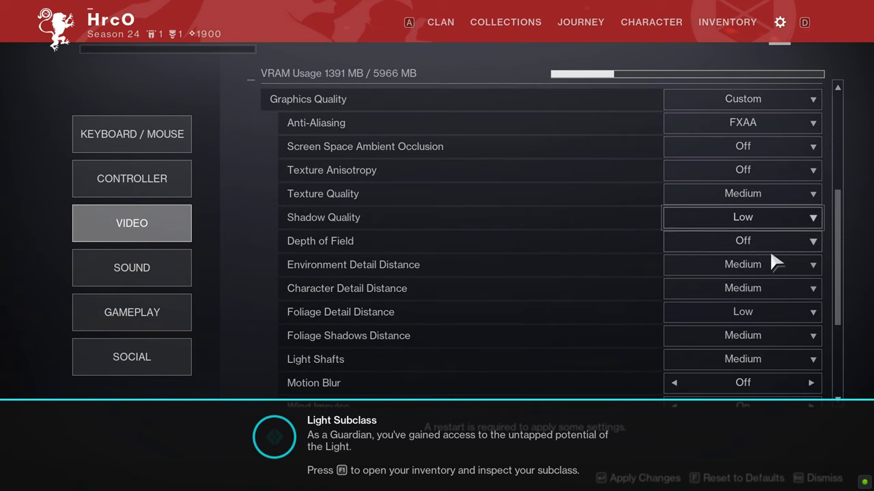
pyautogui.click(752, 215)
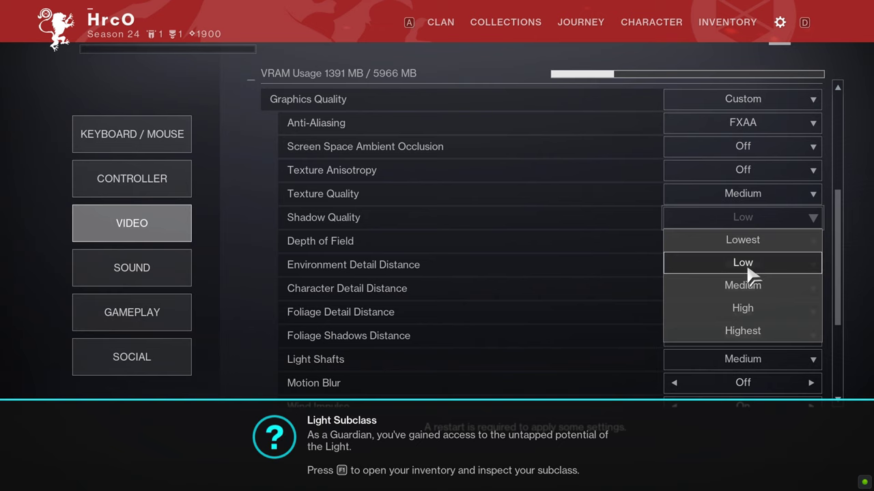
pyautogui.click(749, 267)
# Set Depth of Field to Off and Environment Detail Distance to Medium
pyautogui.scroll(-1, 758, 259)
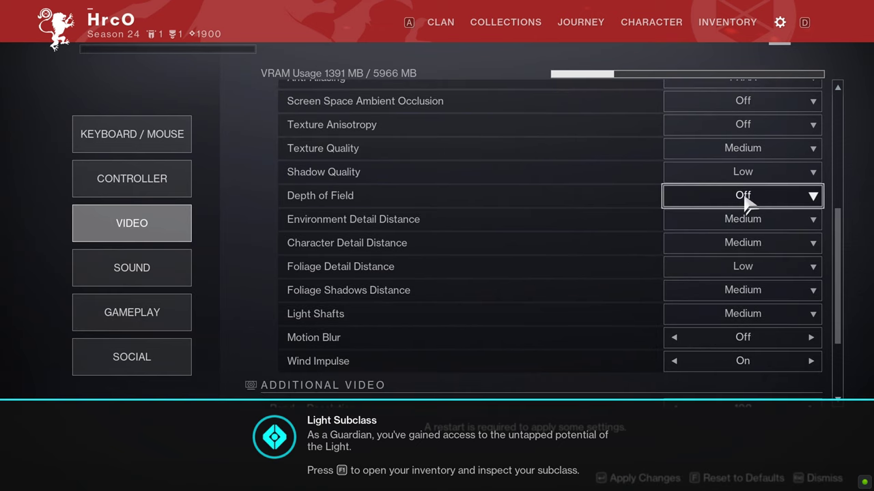
pyautogui.click(744, 194)
pyautogui.click(746, 217)
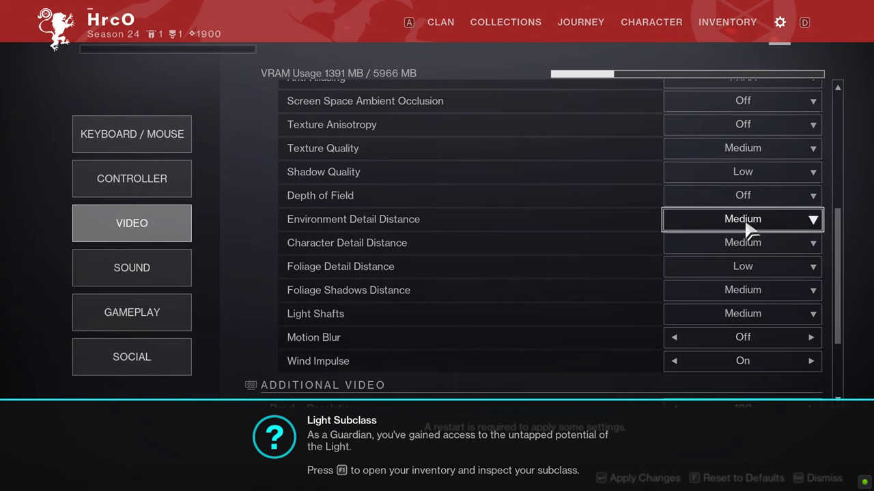
pyautogui.click(749, 230)
pyautogui.click(750, 267)
# Open the list of Character Detail Distance options in the advanced video settings
pyautogui.click(751, 252)
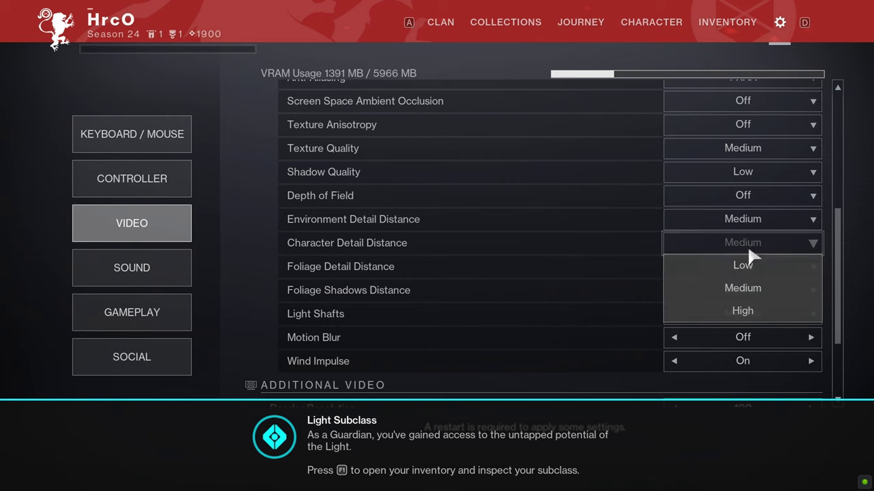